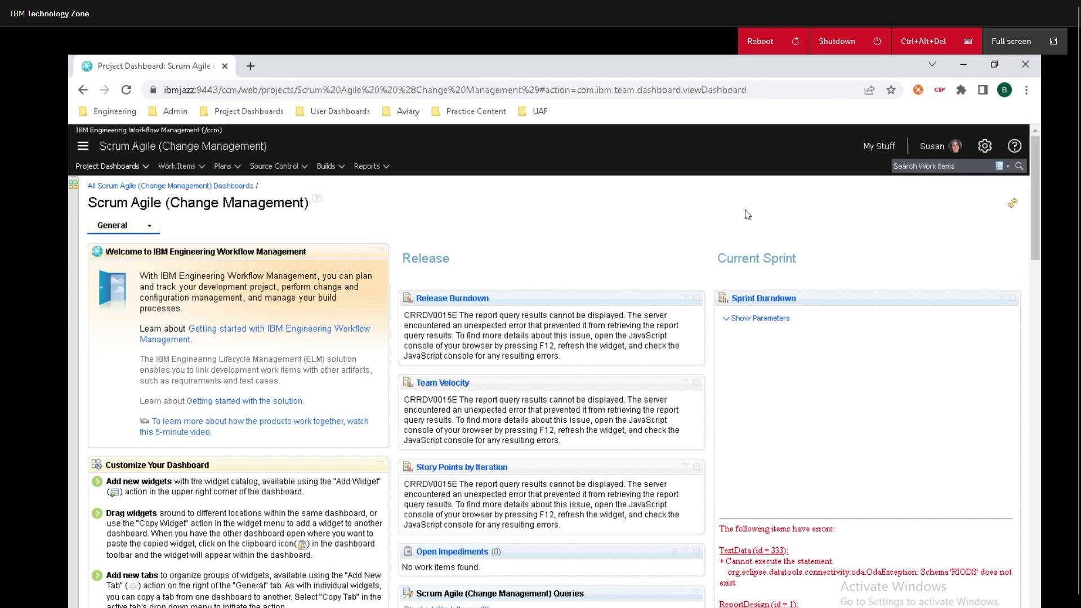
# Step: Open the project area administration's Timelines page and view its help
pyautogui.click(983, 150)
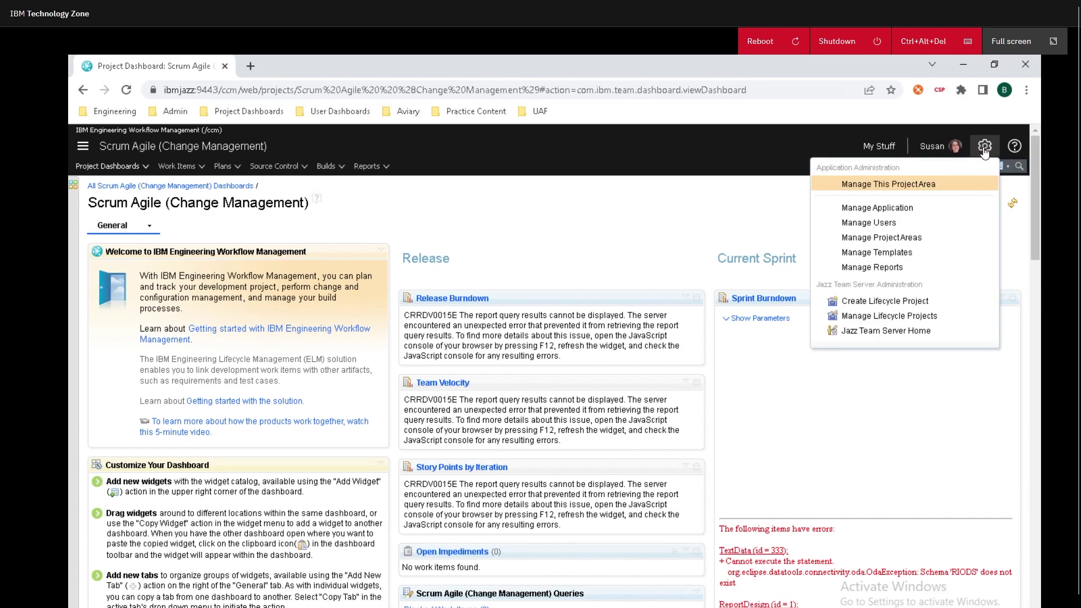
pyautogui.click(947, 189)
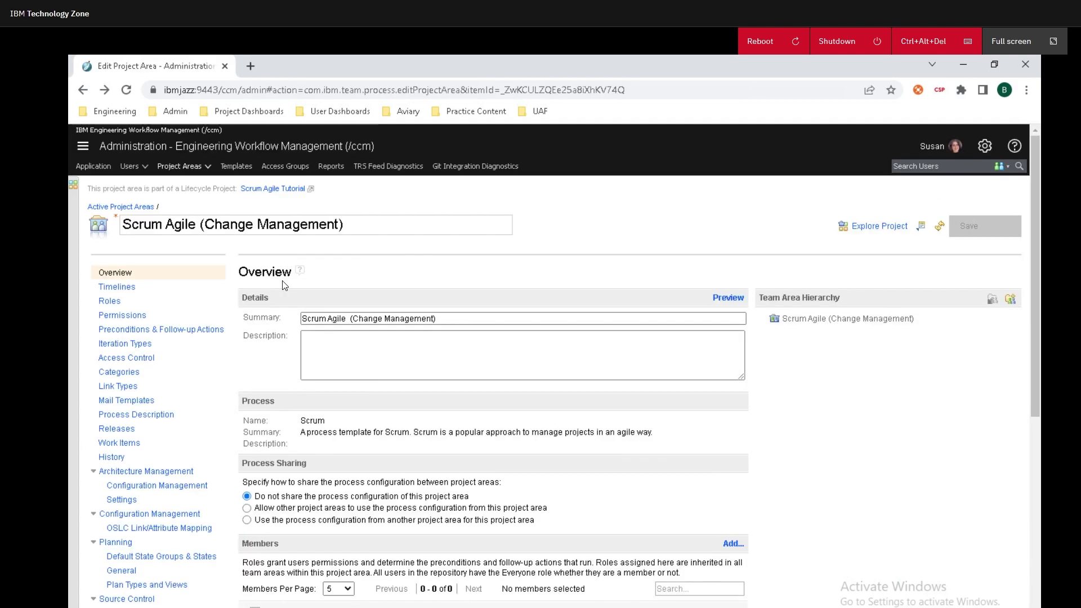
pyautogui.click(196, 292)
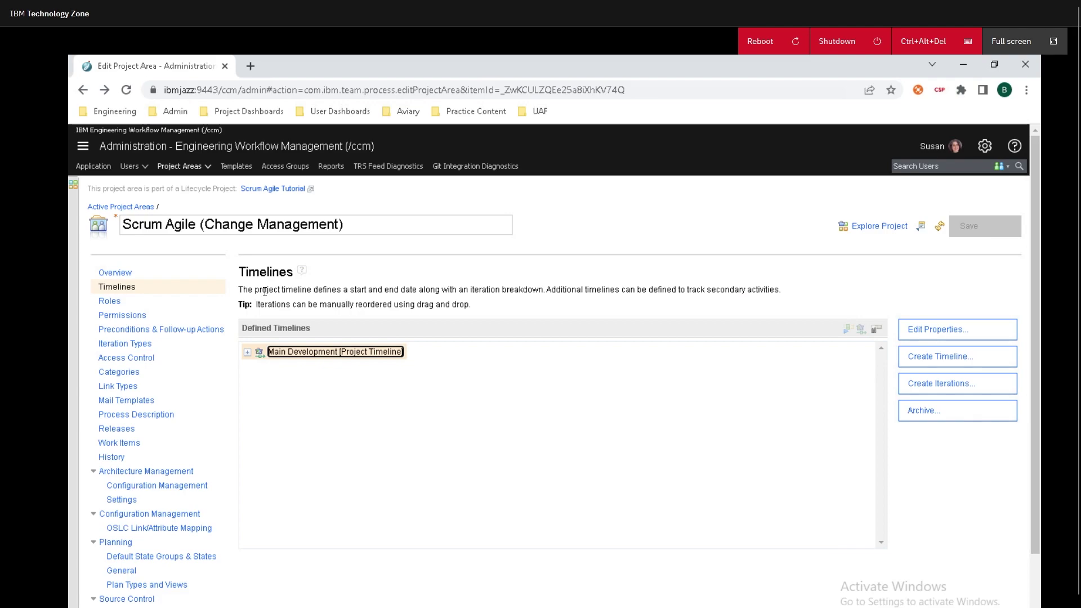
pyautogui.click(303, 273)
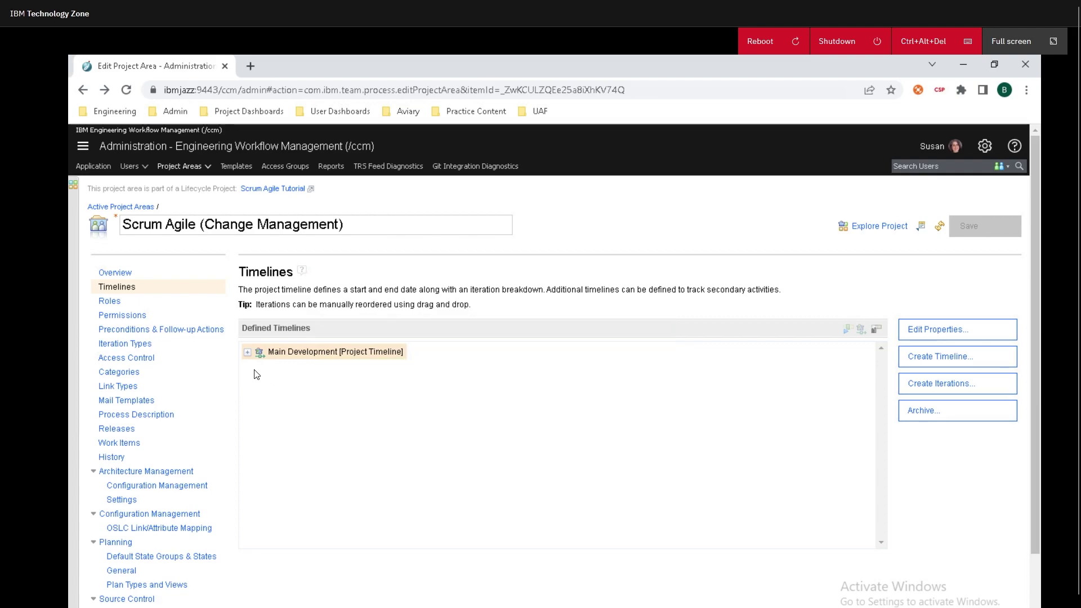
# Step: Inspect Main Development's Release 1.0 sprints, then collapse the Main Development timeline
pyautogui.click(248, 352)
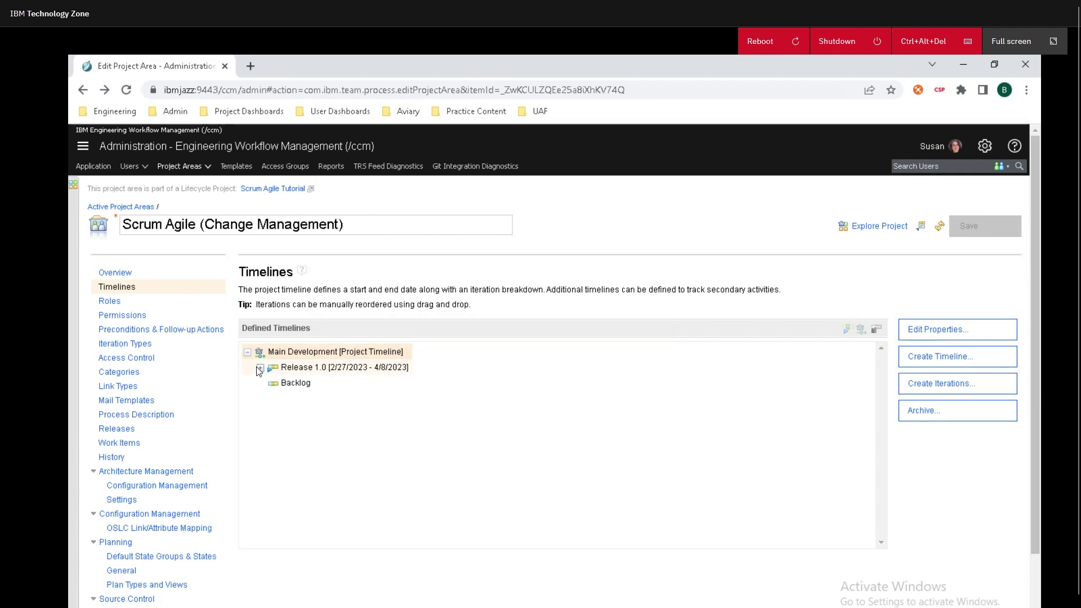
pyautogui.click(259, 369)
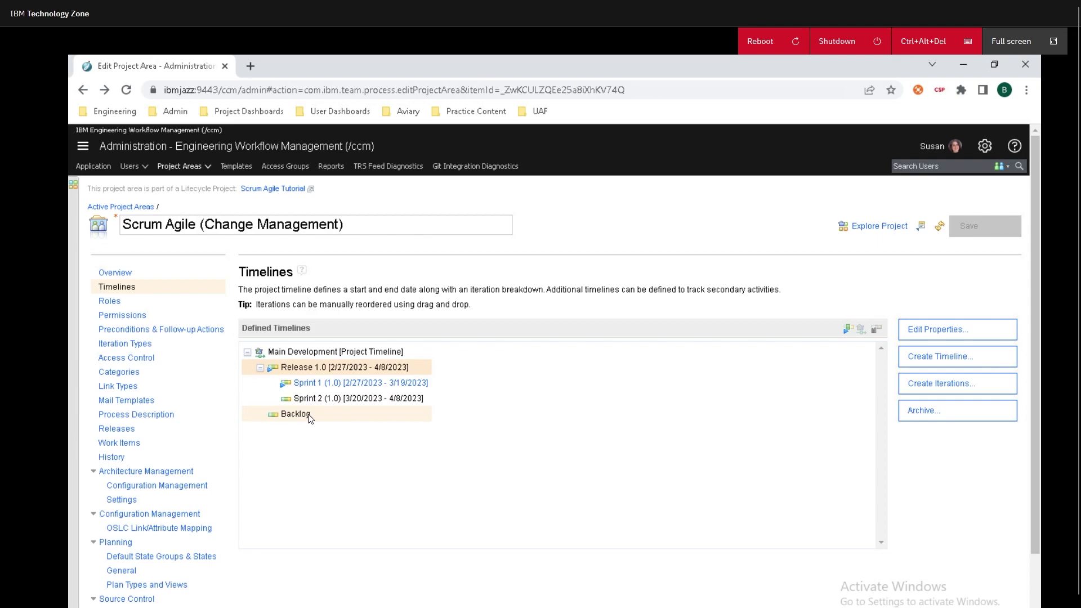
pyautogui.click(247, 354)
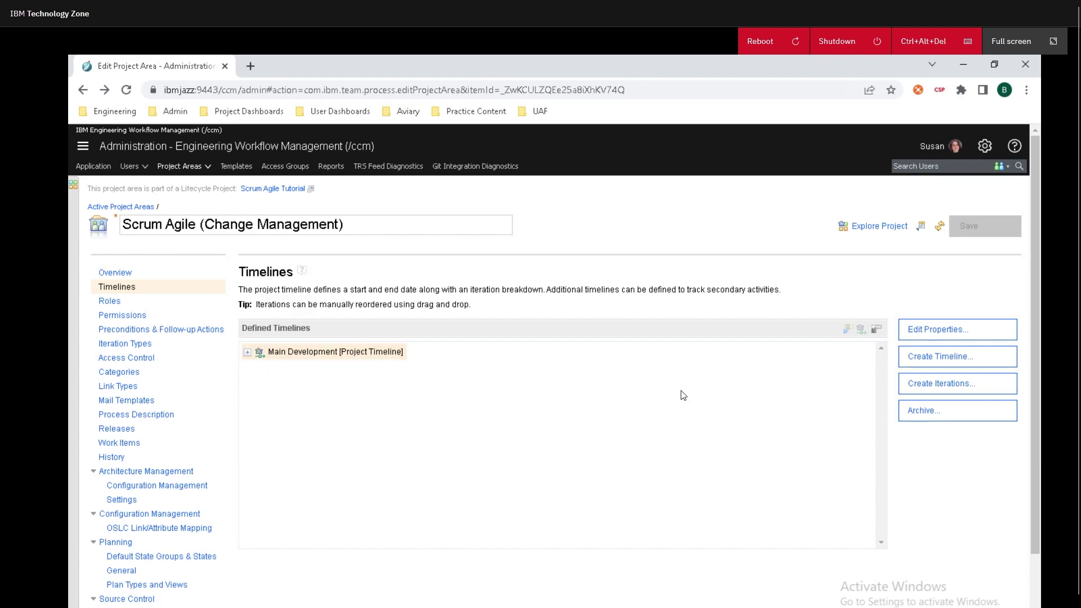
# Step: Rename the new timeline to 'Tutorial Timeline' and give it a 4-week duration (2/27/2023–3/24/2023)
pyautogui.click(936, 357)
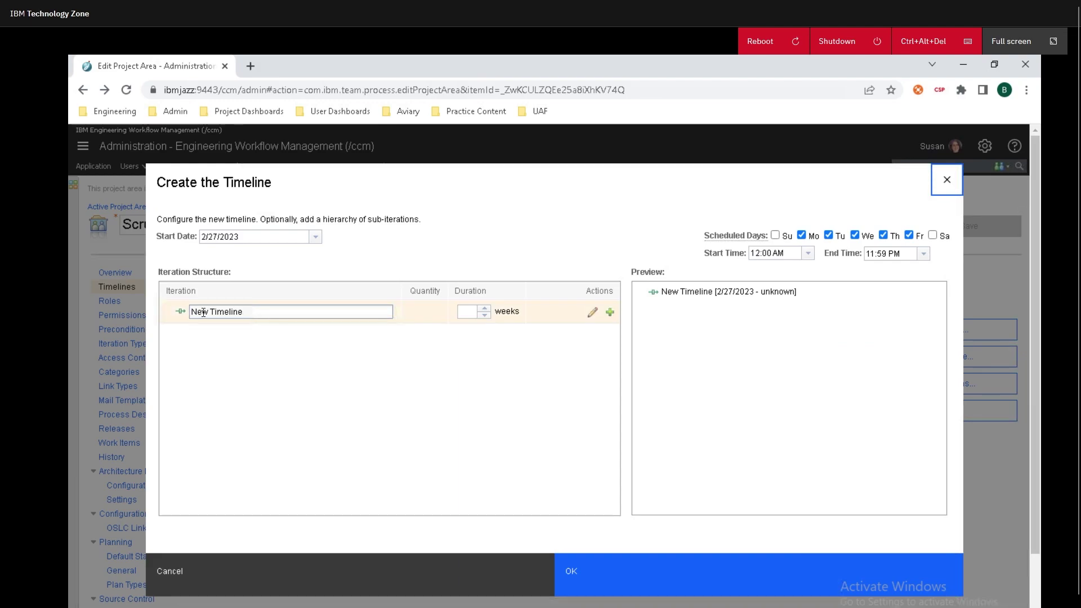
pyautogui.moveTo(270, 311); pyautogui.dragTo(184, 313)
pyautogui.click(185, 311)
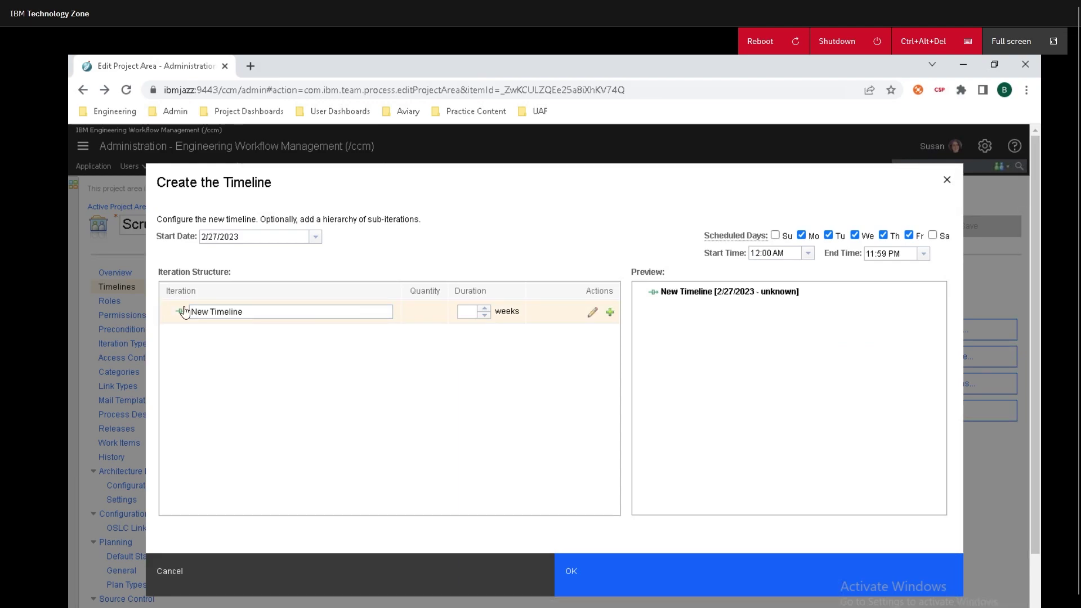
pyautogui.moveTo(273, 315); pyautogui.dragTo(189, 314)
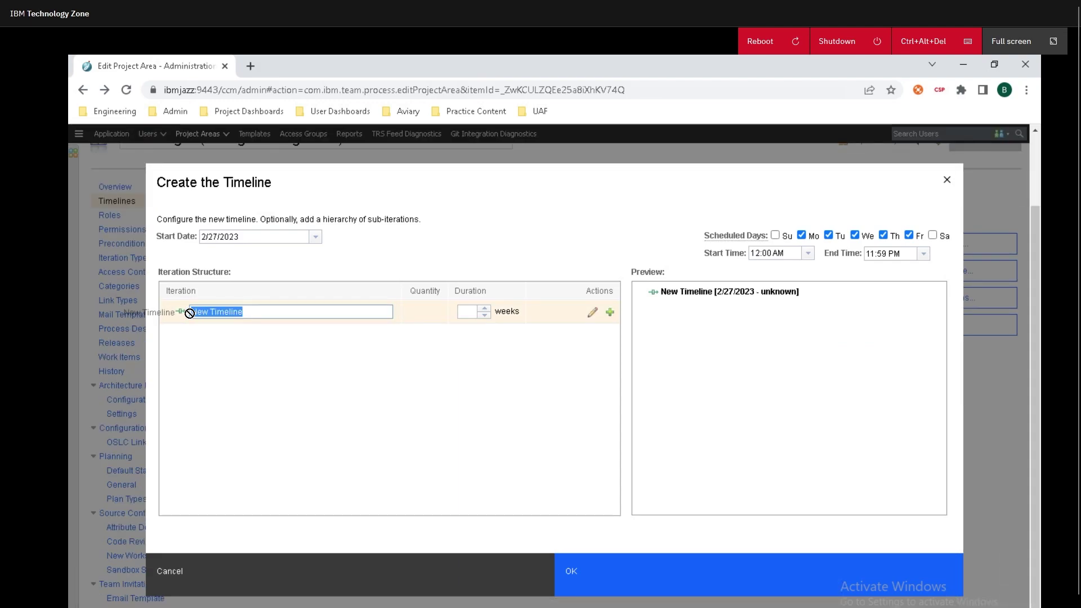
pyautogui.write('Tutorial T')
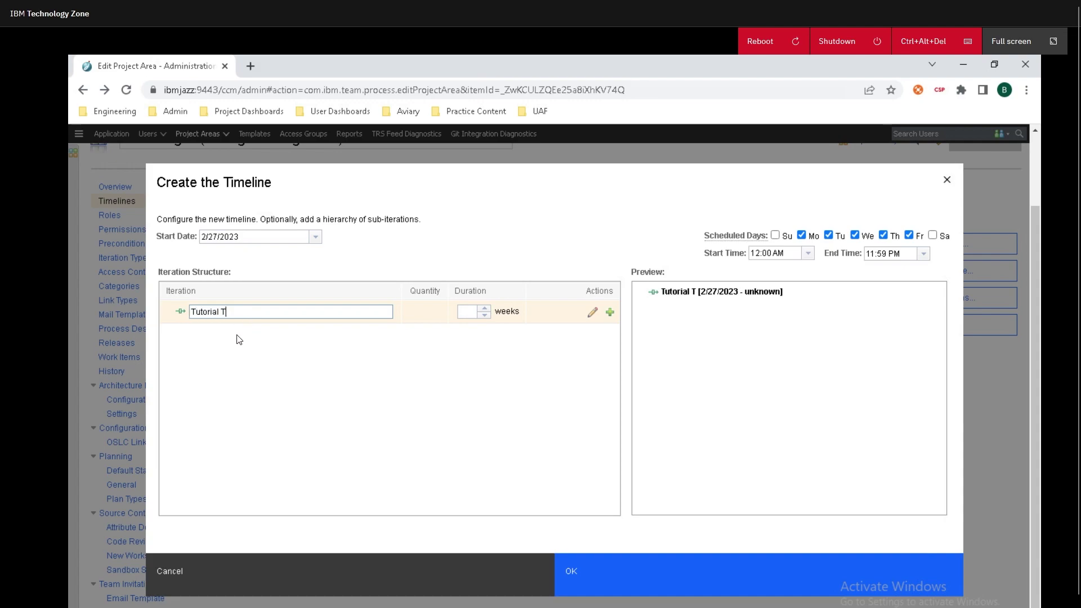
pyautogui.write('imeline')
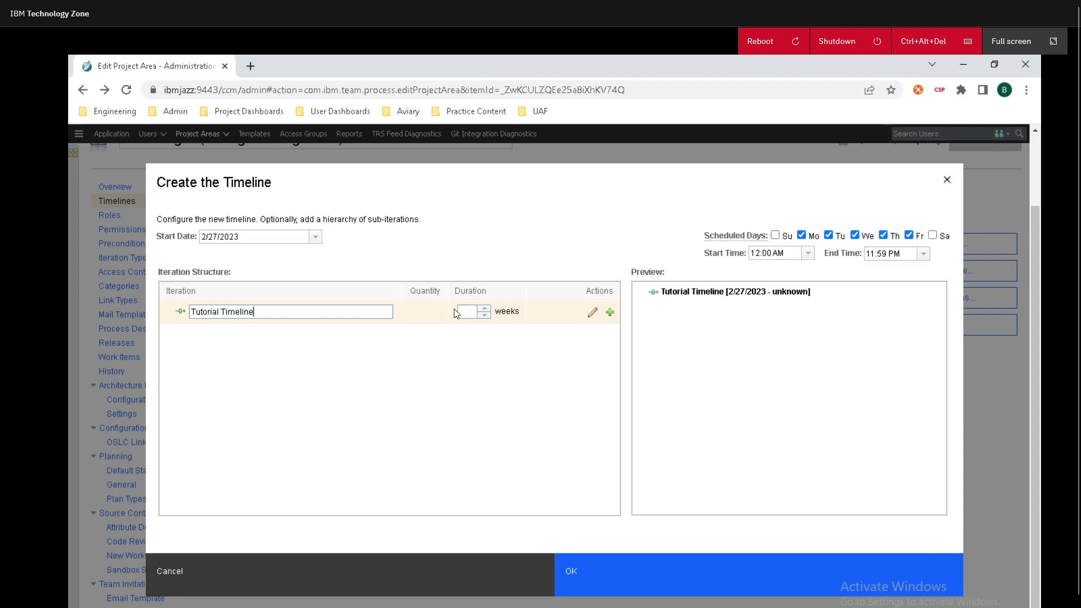
pyautogui.click(464, 310)
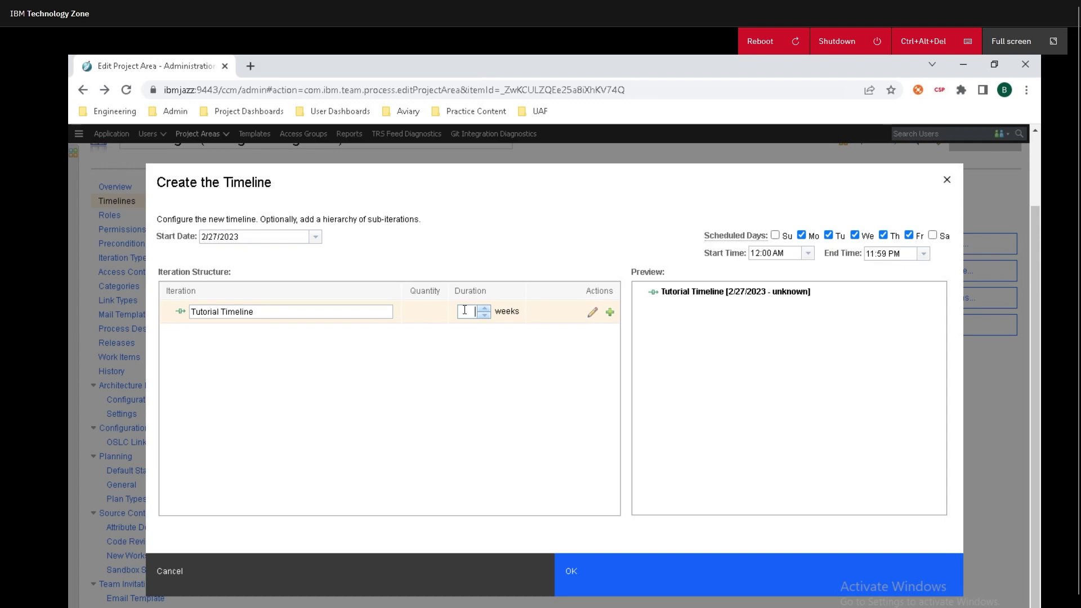
pyautogui.write('4')
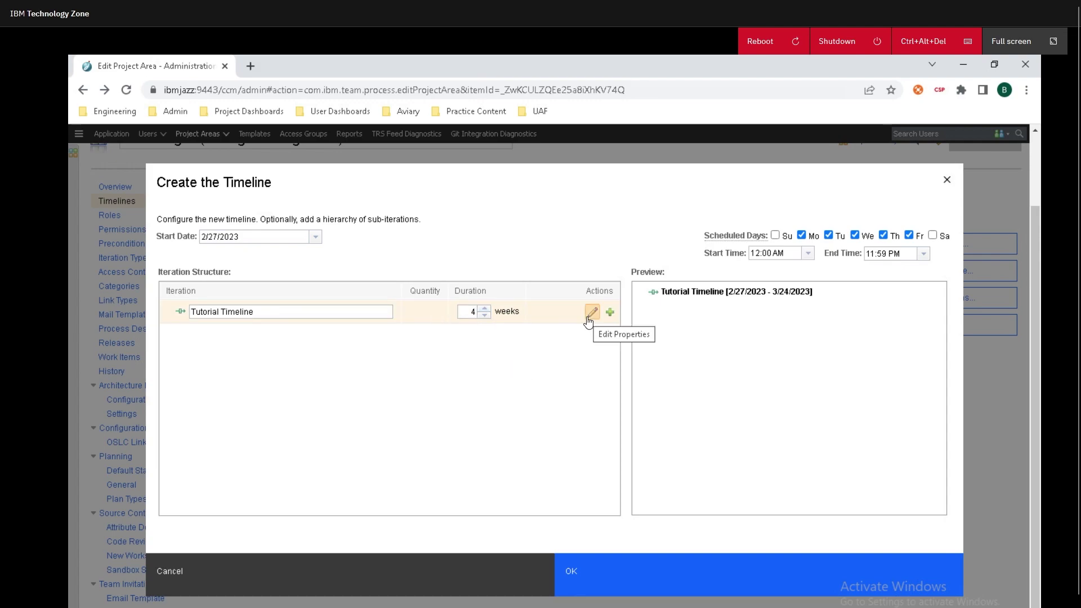
pyautogui.click(592, 313)
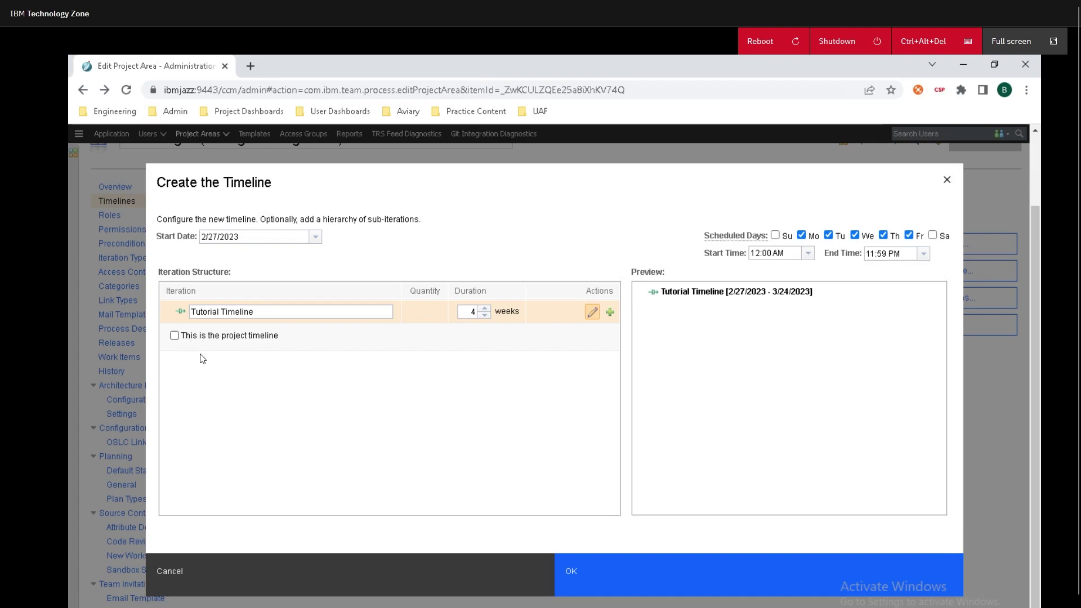
# Step: Add a 1-week Sprint 1 and a 2-week Sprint 2 under Tutorial Timeline
pyautogui.click(610, 313)
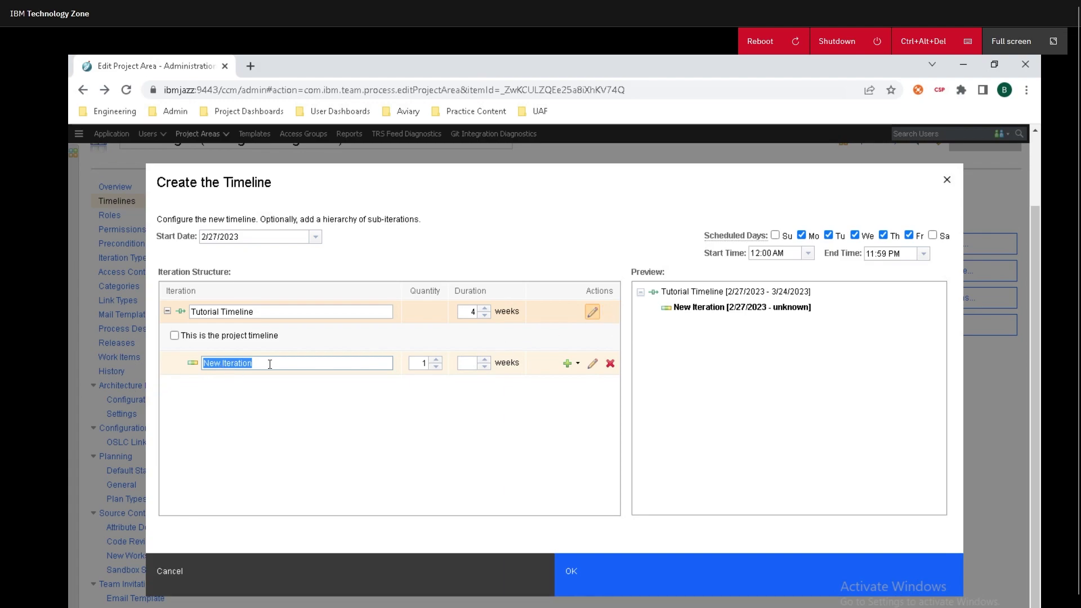
pyautogui.write('Sprint 1')
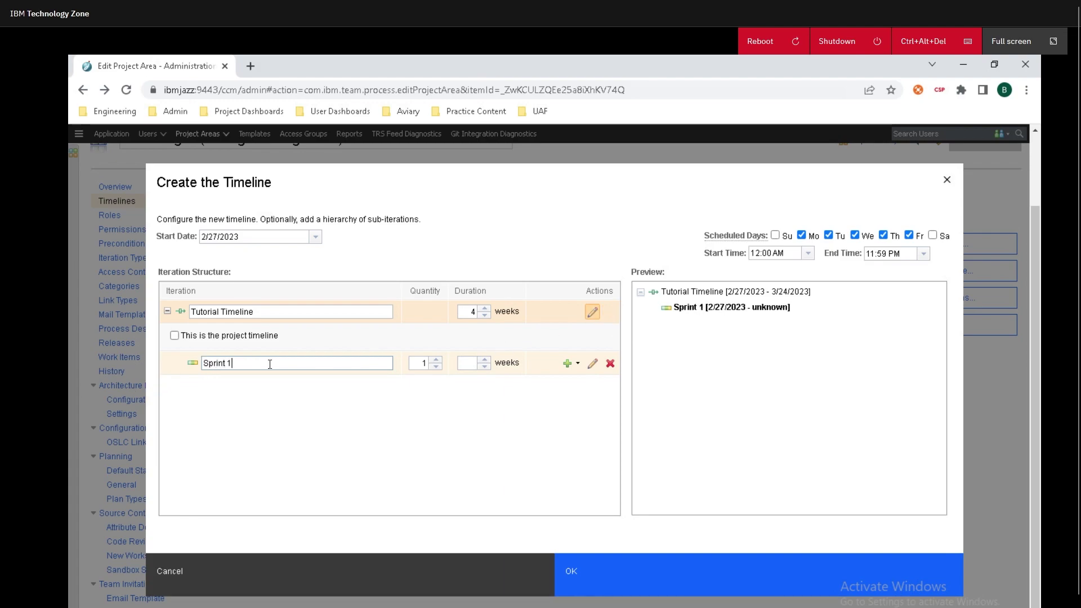
pyautogui.write('1')
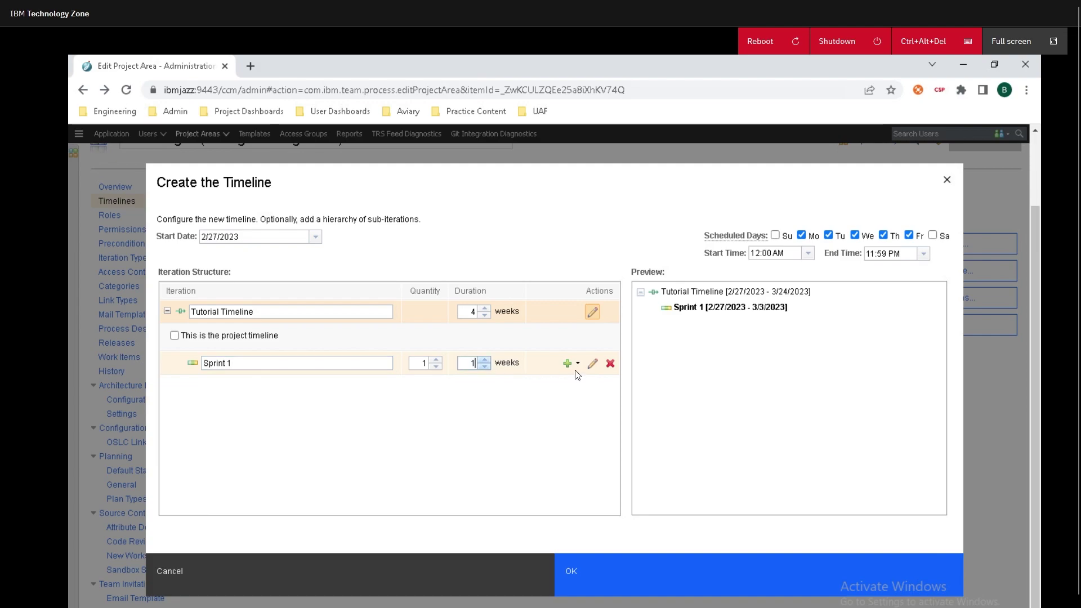
pyautogui.click(568, 364)
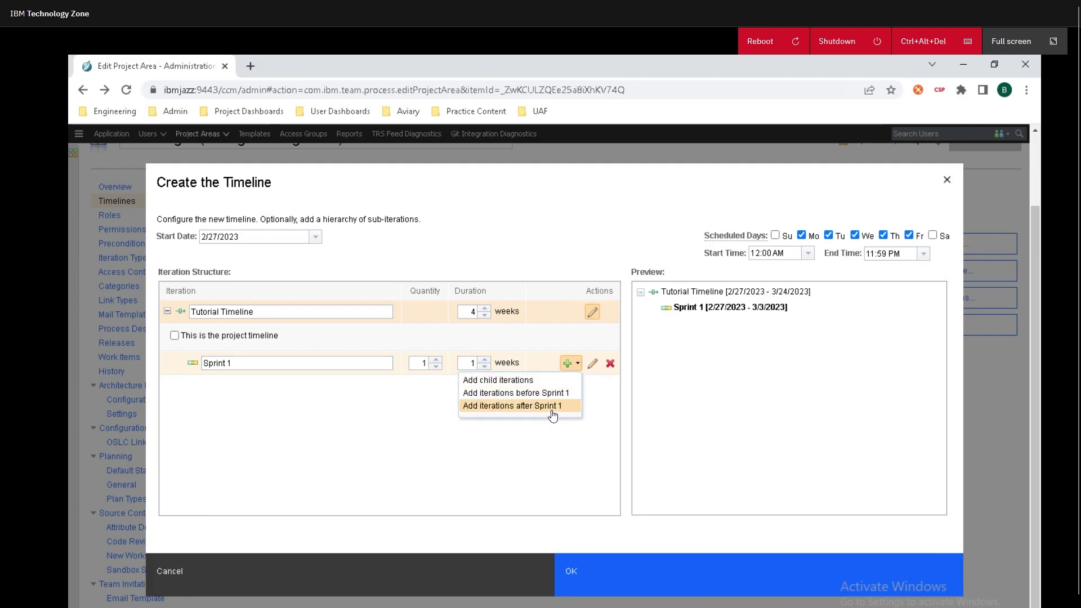
pyautogui.click(553, 406)
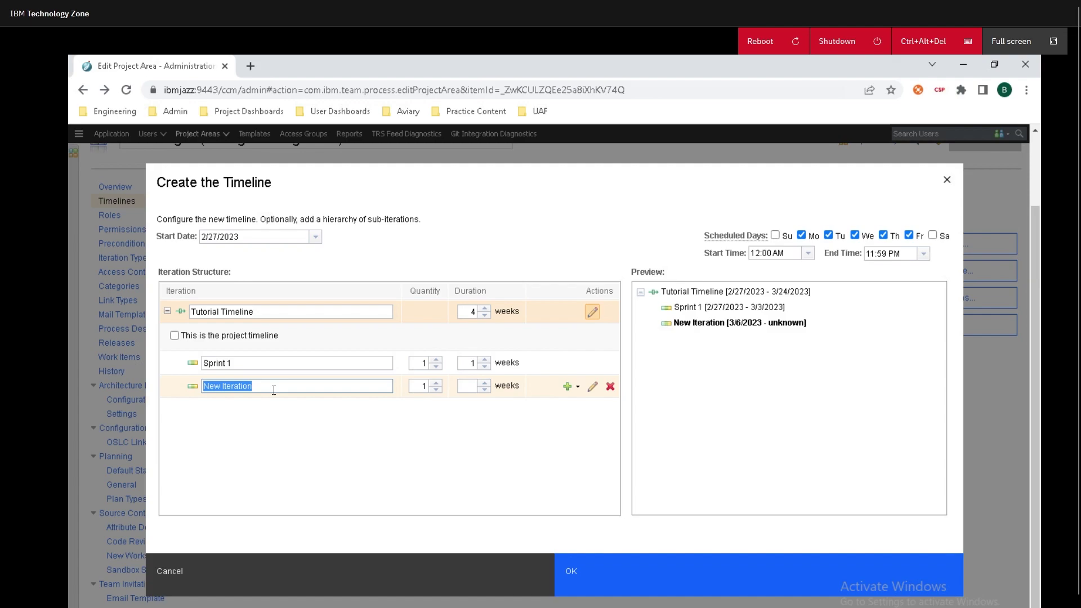
pyautogui.write('Spritn')
pyautogui.press('BackSpace')
pyautogui.press('BackSpace')
pyautogui.press('BackSpace')
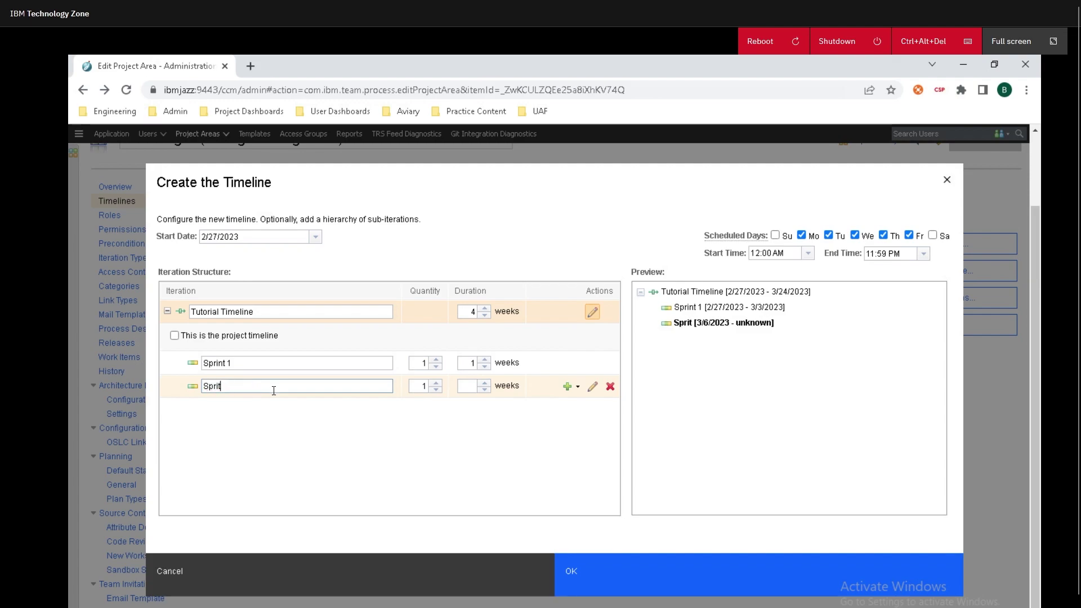
pyautogui.write('nt 2')
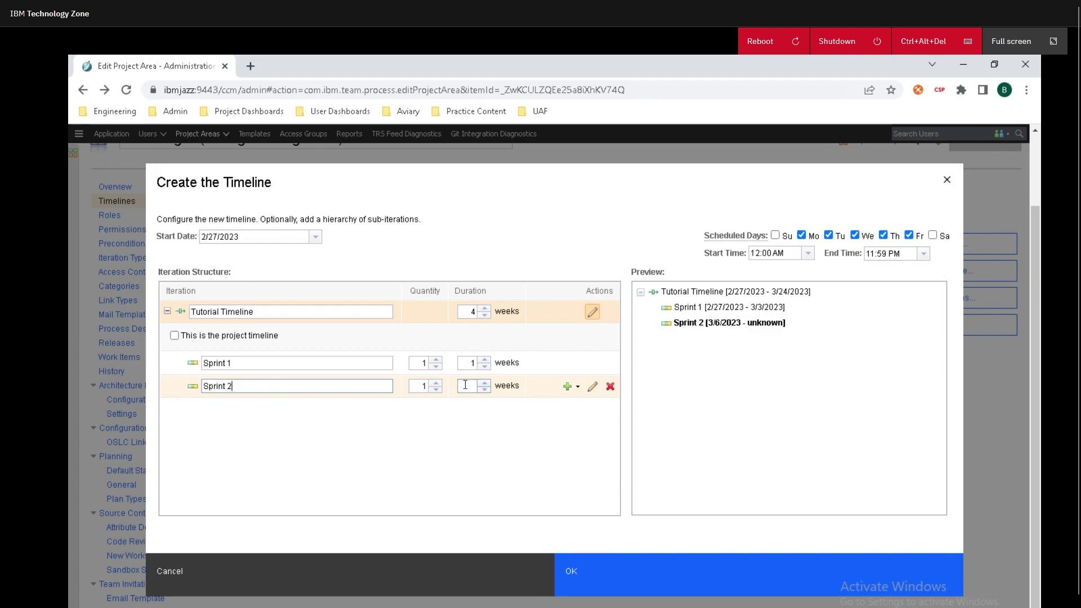
pyautogui.click(465, 386)
pyautogui.write('2')
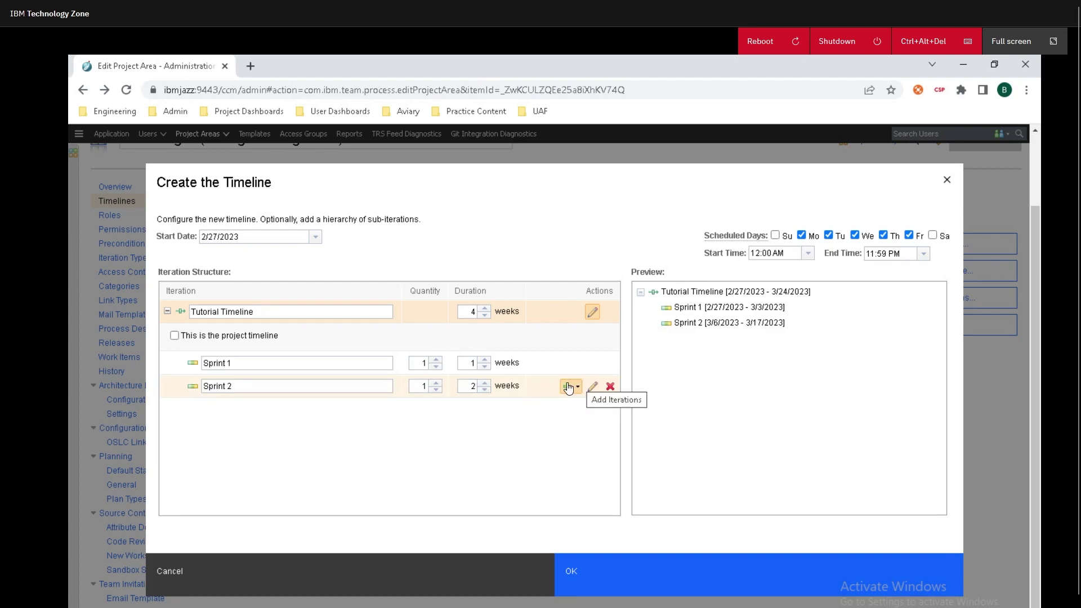
# Step: Insert a 1-week 'sprint 1.5' iteration before Sprint 2
pyautogui.click(569, 387)
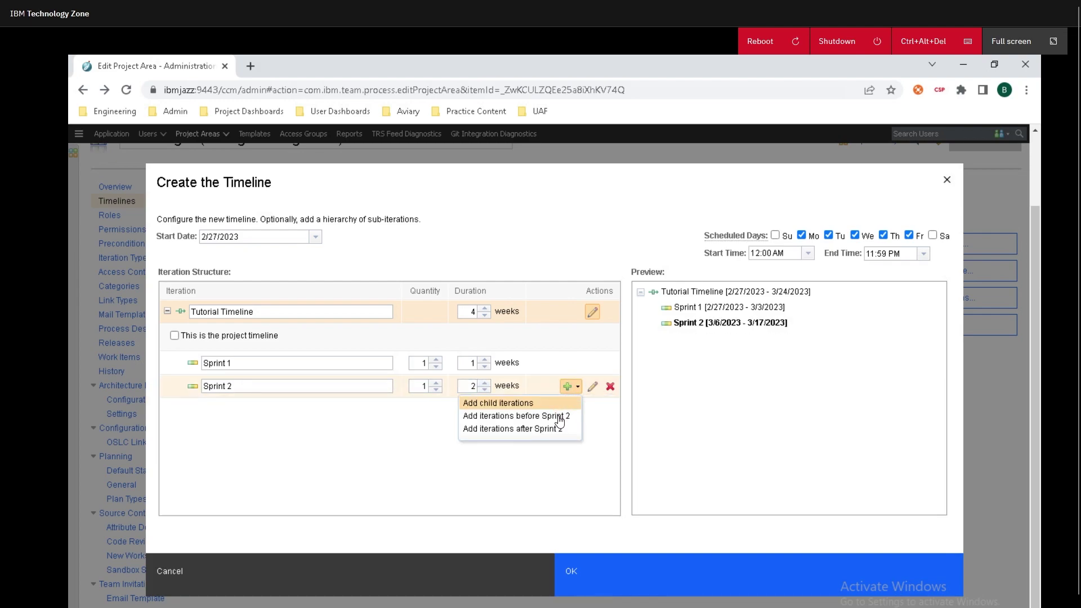
pyautogui.click(530, 416)
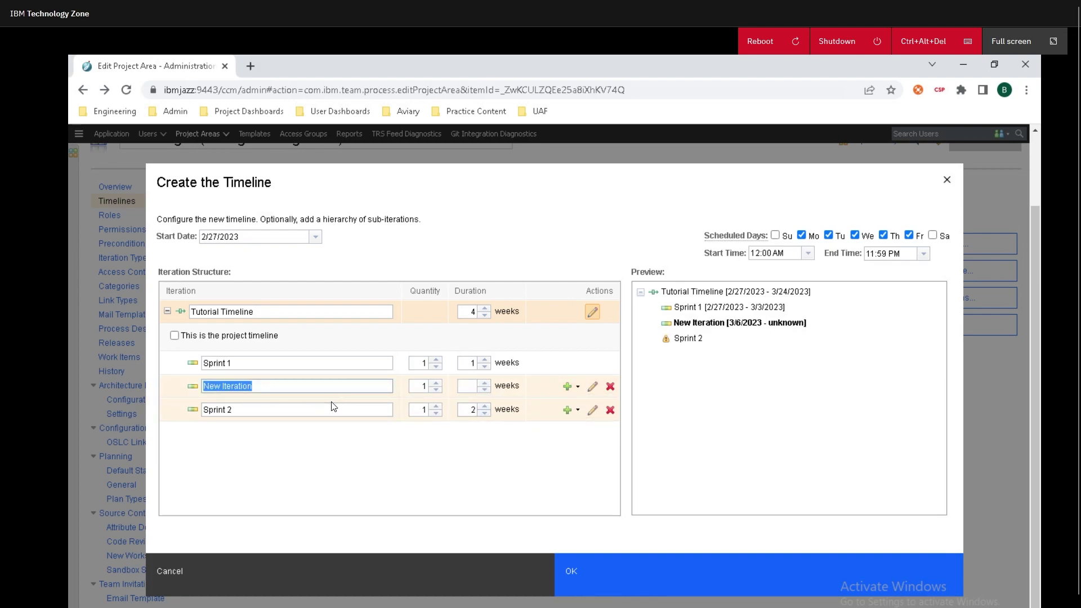
pyautogui.write('sprint 1.5')
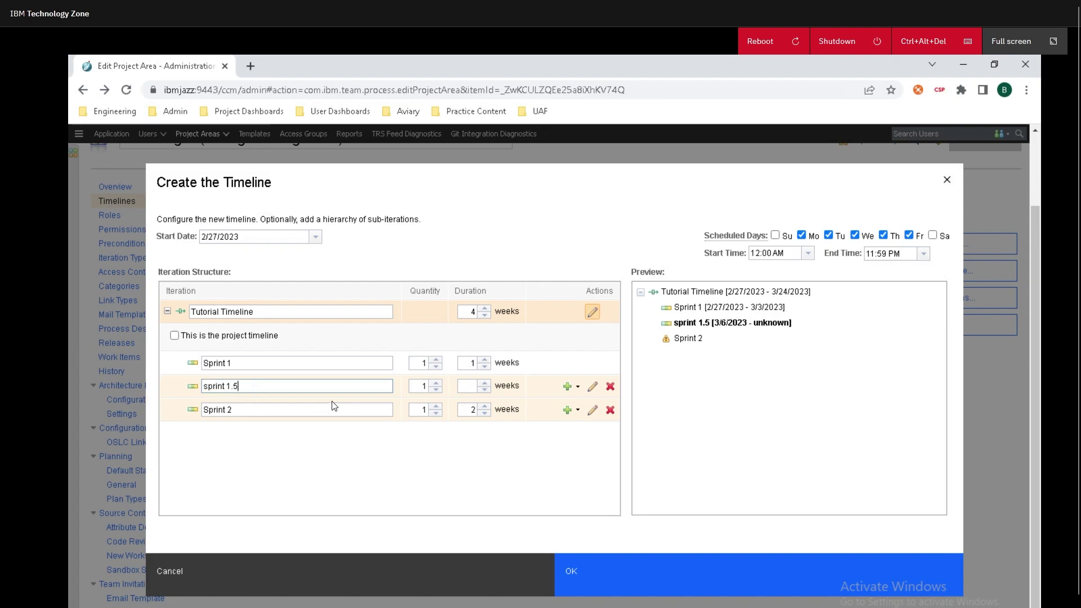
pyautogui.click(471, 387)
pyautogui.write('1')
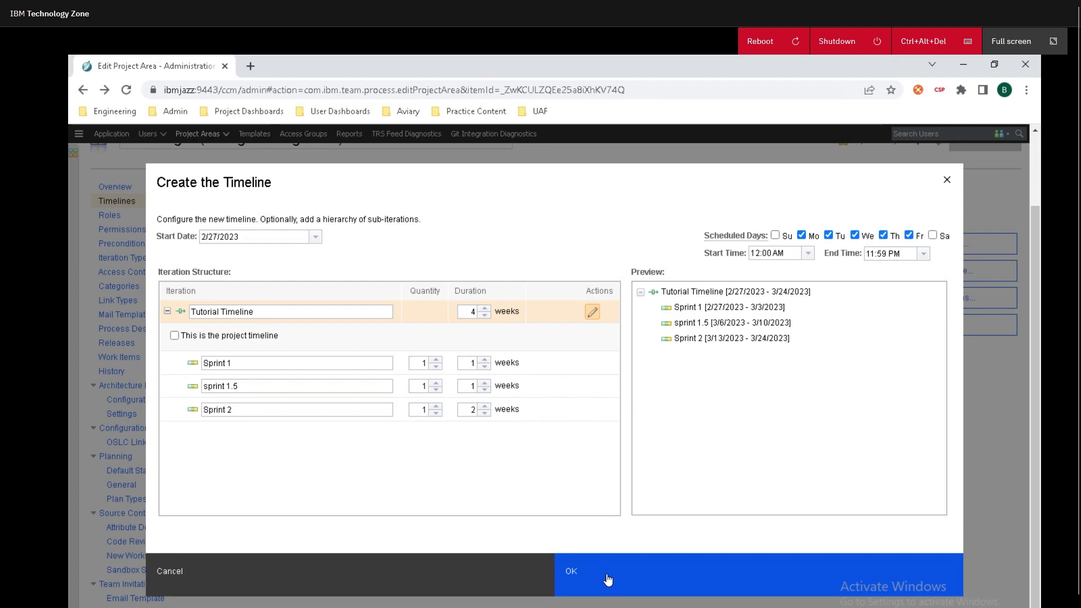
# Step: Create Tutorial Timeline and review its properties without changing anything
pyautogui.click(608, 580)
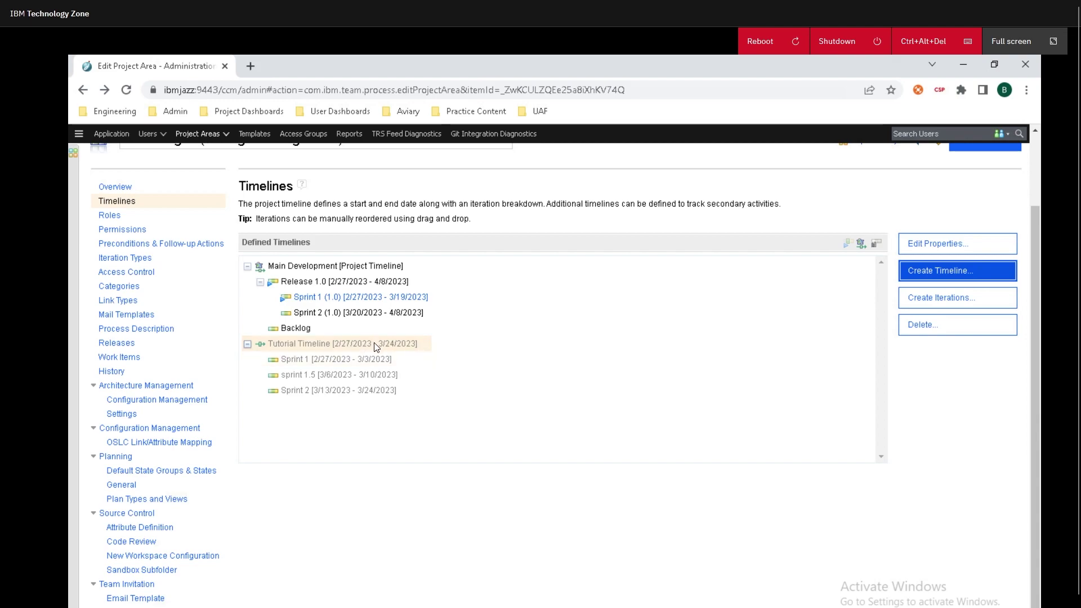
pyautogui.click(408, 344)
pyautogui.click(932, 249)
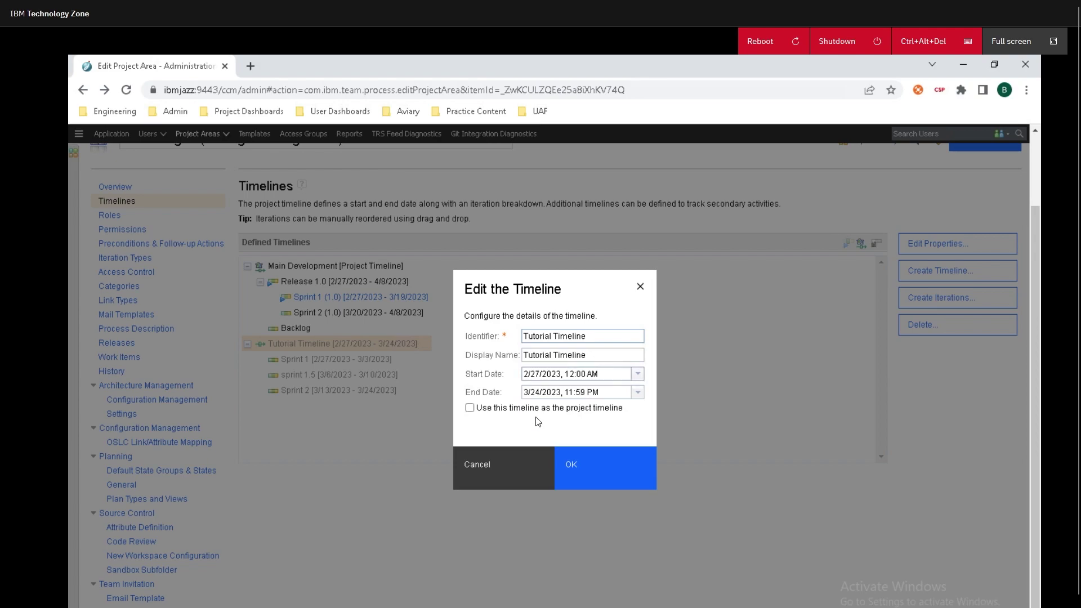
pyautogui.click(492, 471)
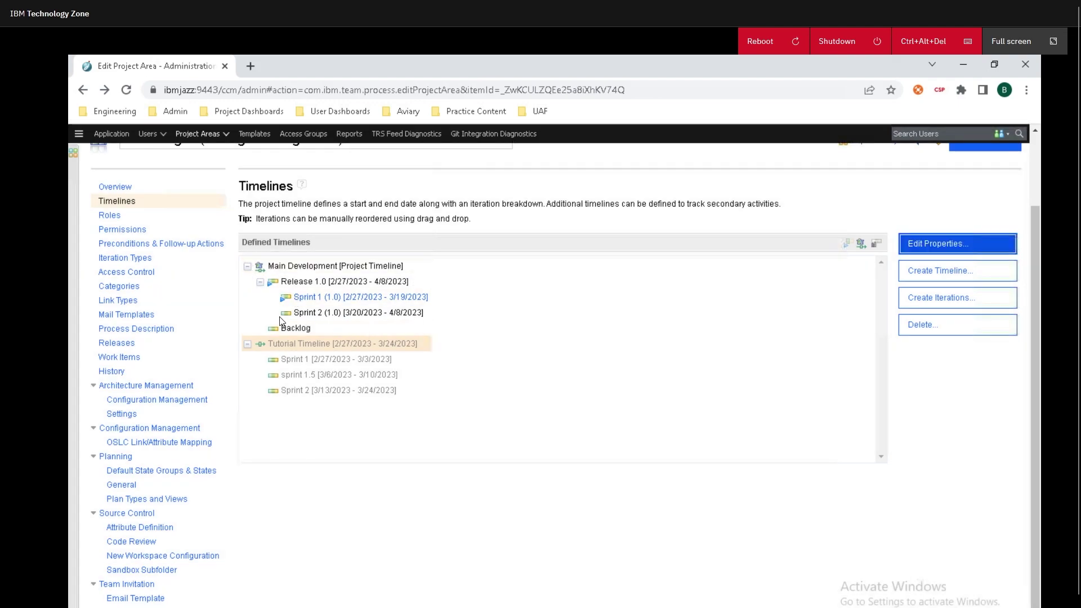
# Step: Save the Scrum Agile (Change Management) project area with the new timeline
pyautogui.scroll(2, 913, 236)
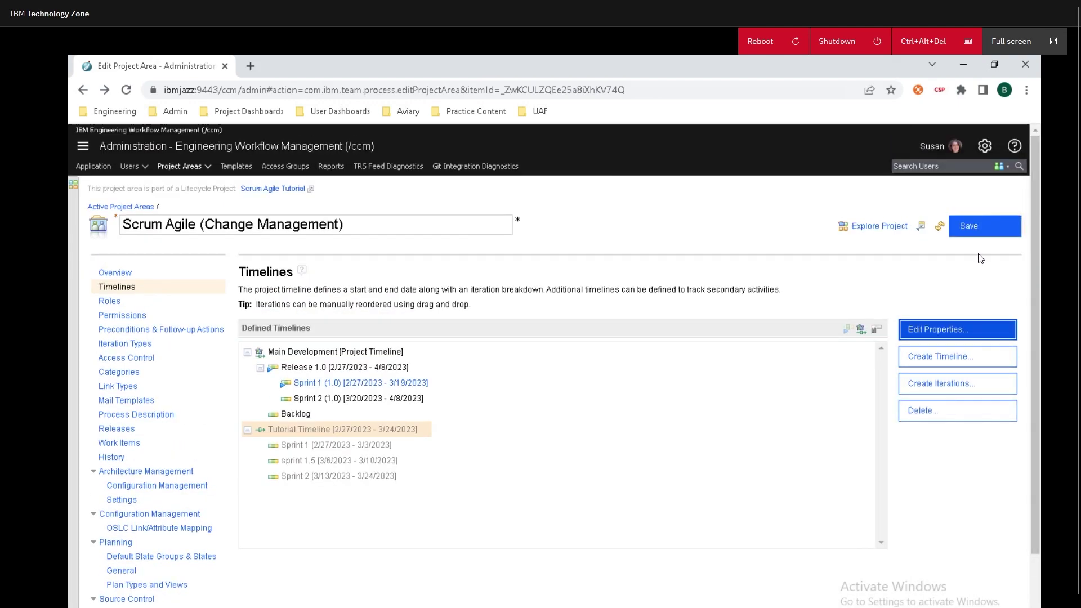
pyautogui.click(978, 235)
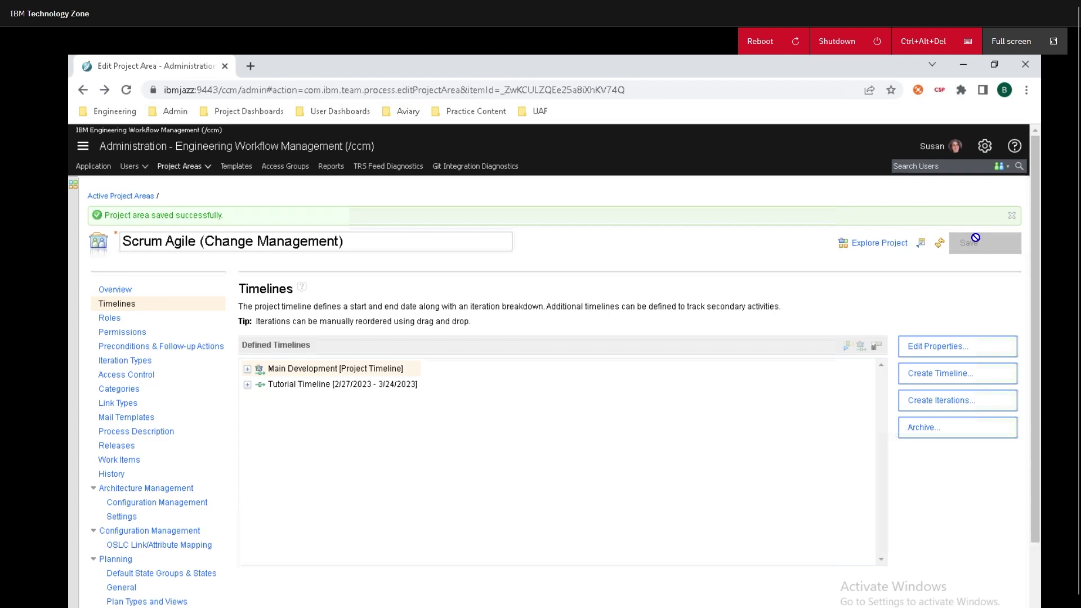
pyautogui.scroll(-1, 247, 380)
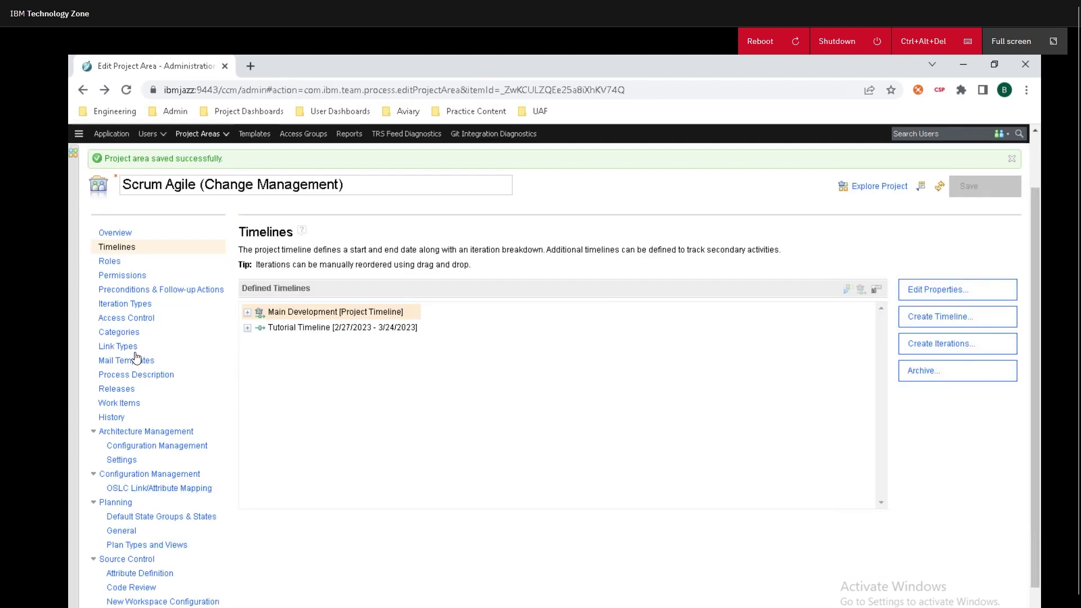
pyautogui.scroll(-1, 180, 395)
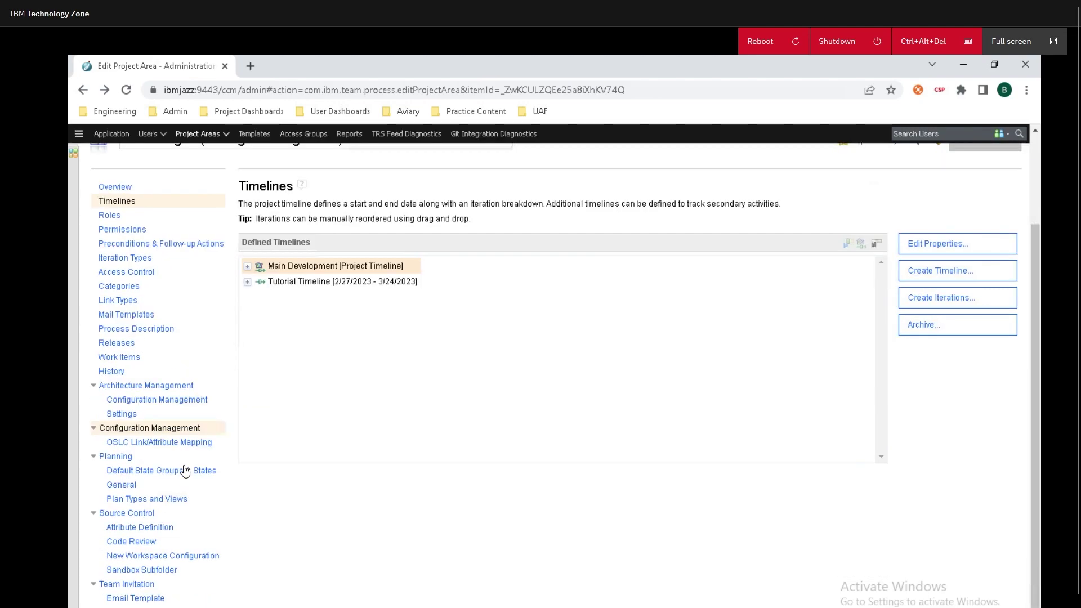
pyautogui.scroll(2, 175, 451)
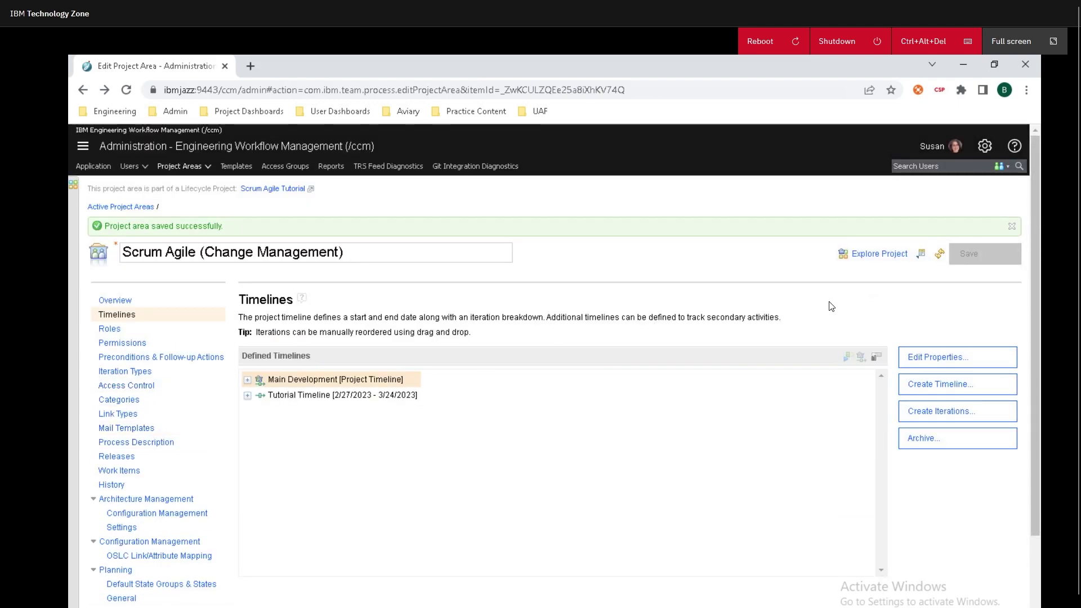
# Step: Go to the Scrum Agile project dashboard and choose Plans > Welcome to Plans
pyautogui.click(872, 261)
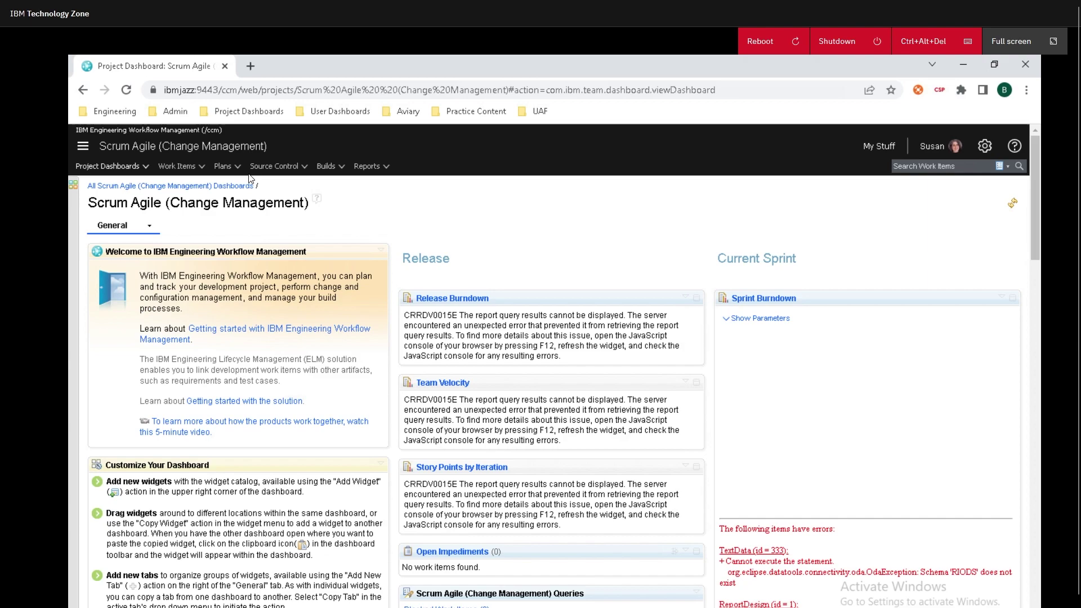
pyautogui.click(224, 166)
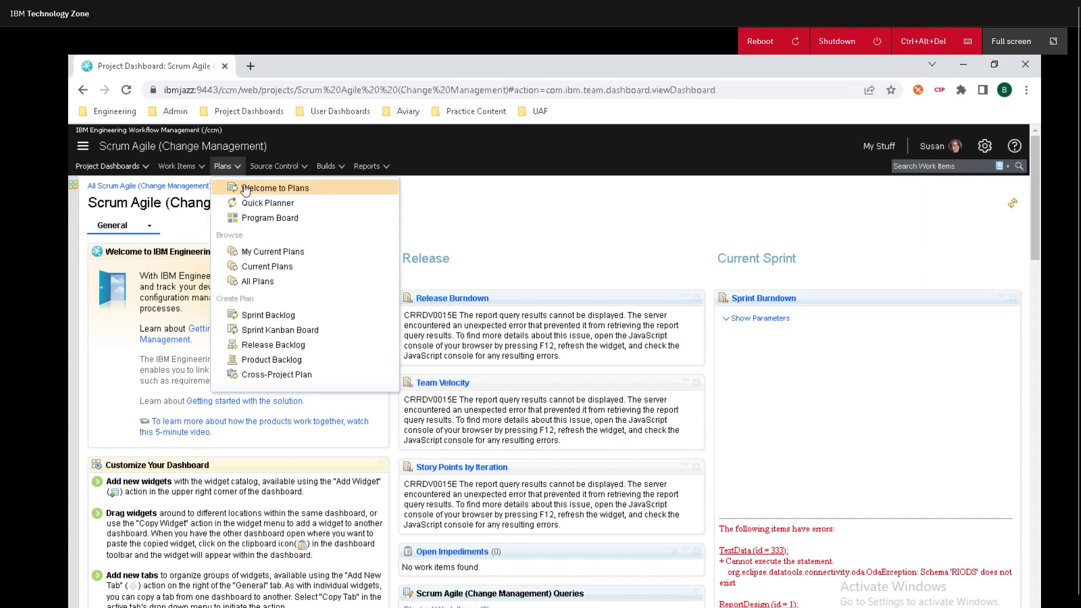
pyautogui.click(246, 190)
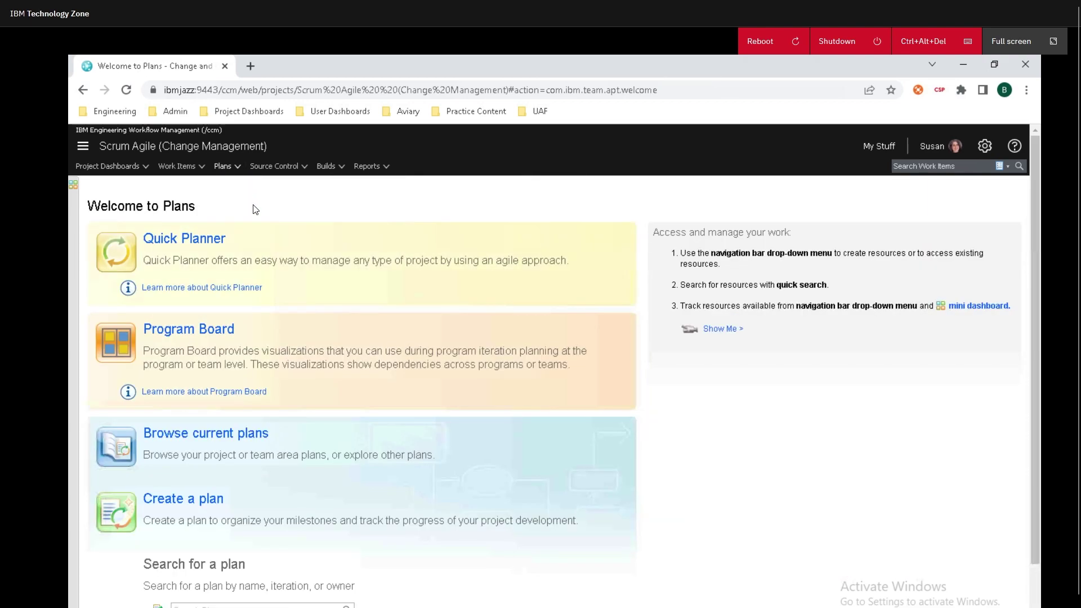
pyautogui.scroll(-1, 256, 211)
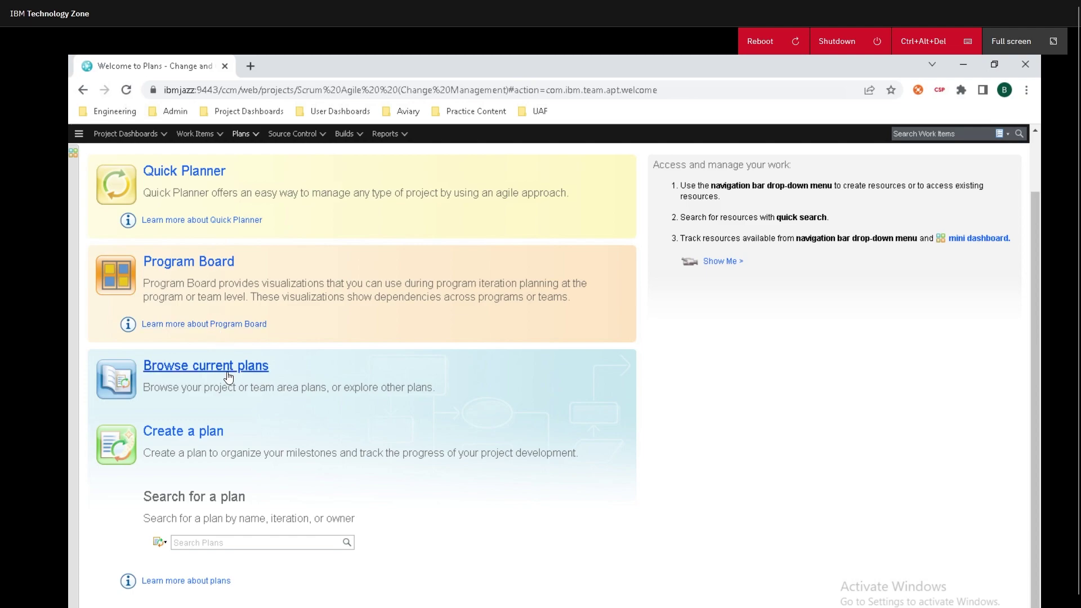
# Step: Start a new plan titled 'Tutorial Plan' owned by Scrum Agile (Change Management)
pyautogui.click(217, 442)
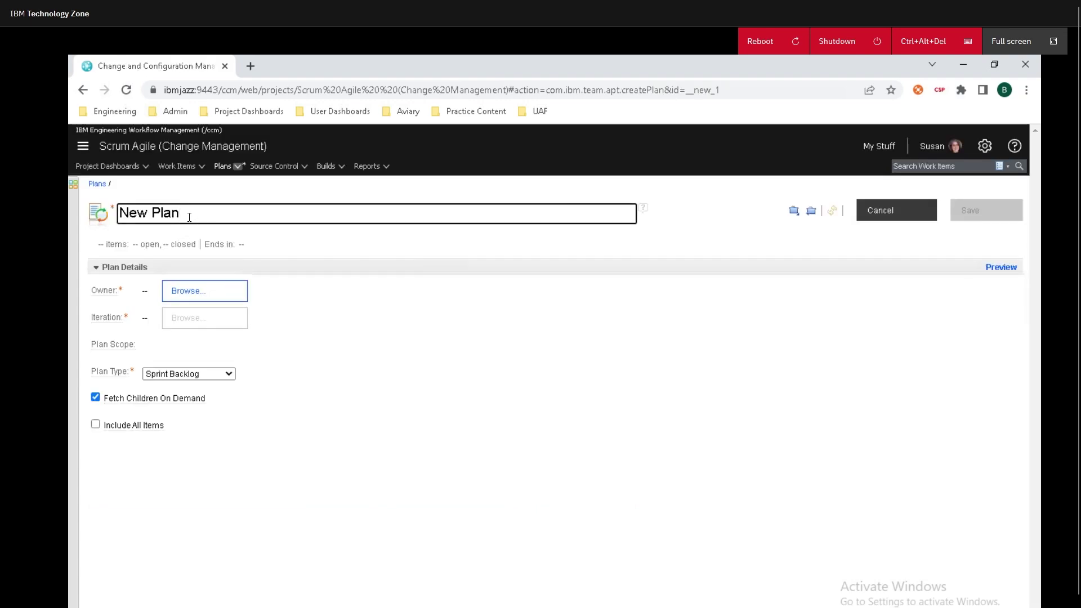
pyautogui.moveTo(151, 214)
pyautogui.mouseDown()
pyautogui.moveTo(119, 214)
pyautogui.moveTo(149, 215)
pyautogui.mouseUp()
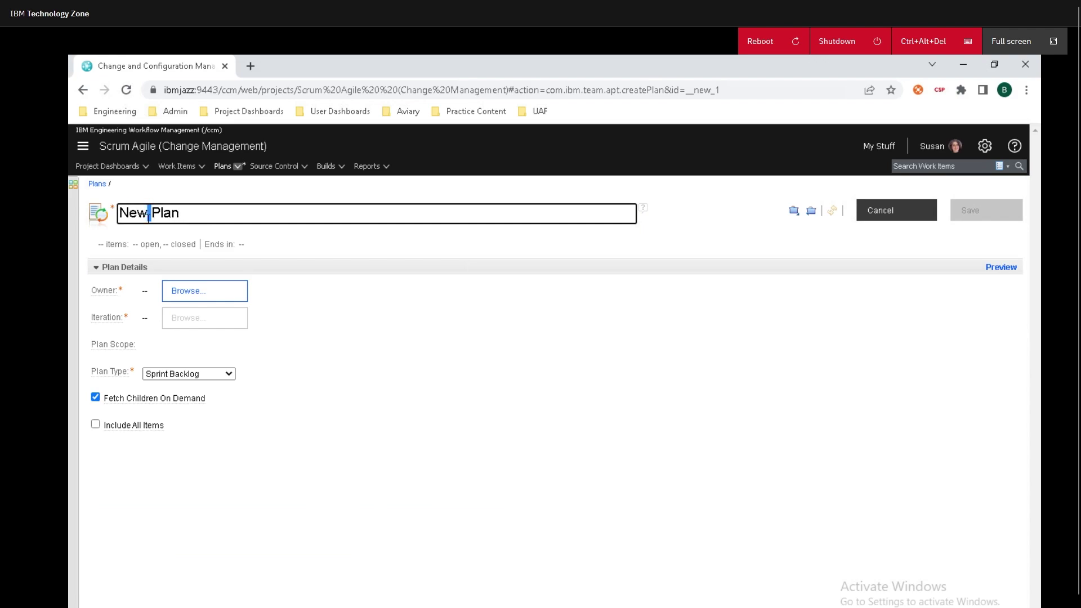
pyautogui.hotkey('ctrl', 'a')
pyautogui.write('Tutorial Plan')
pyautogui.click(183, 293)
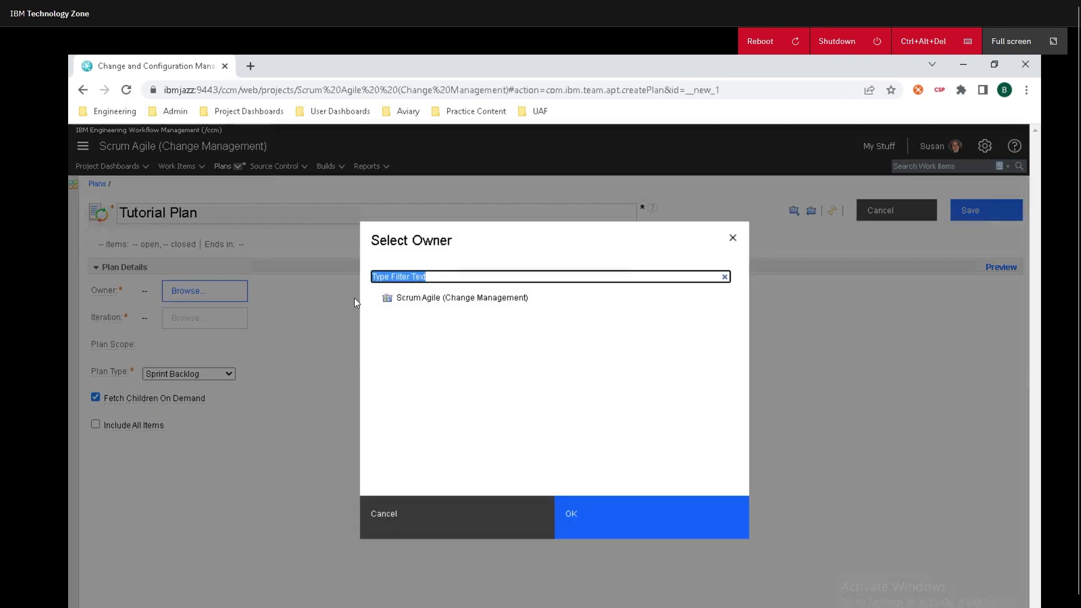
pyautogui.click(427, 299)
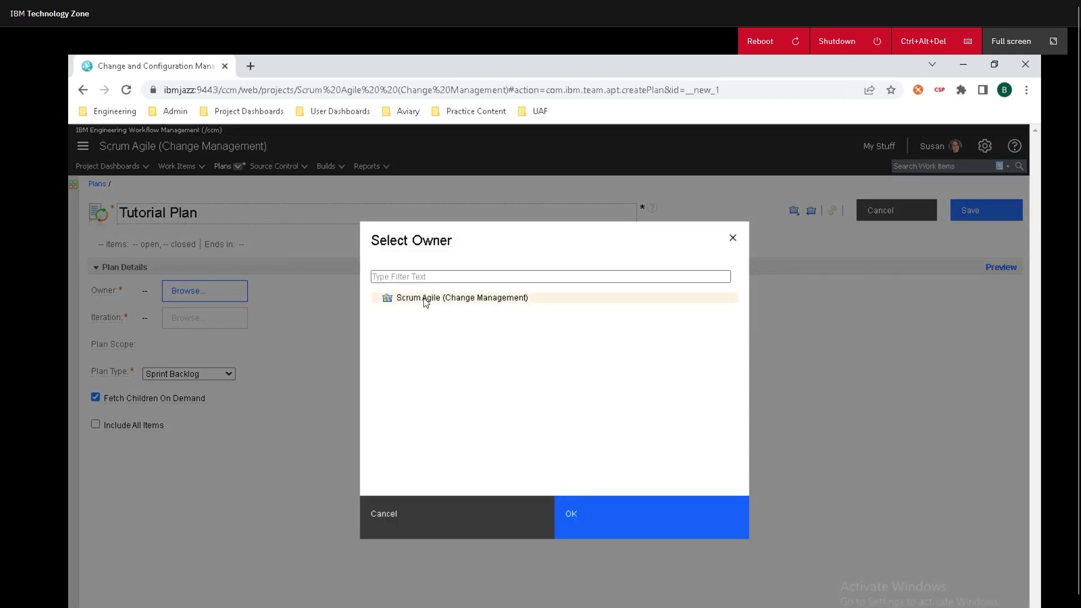
pyautogui.click(587, 516)
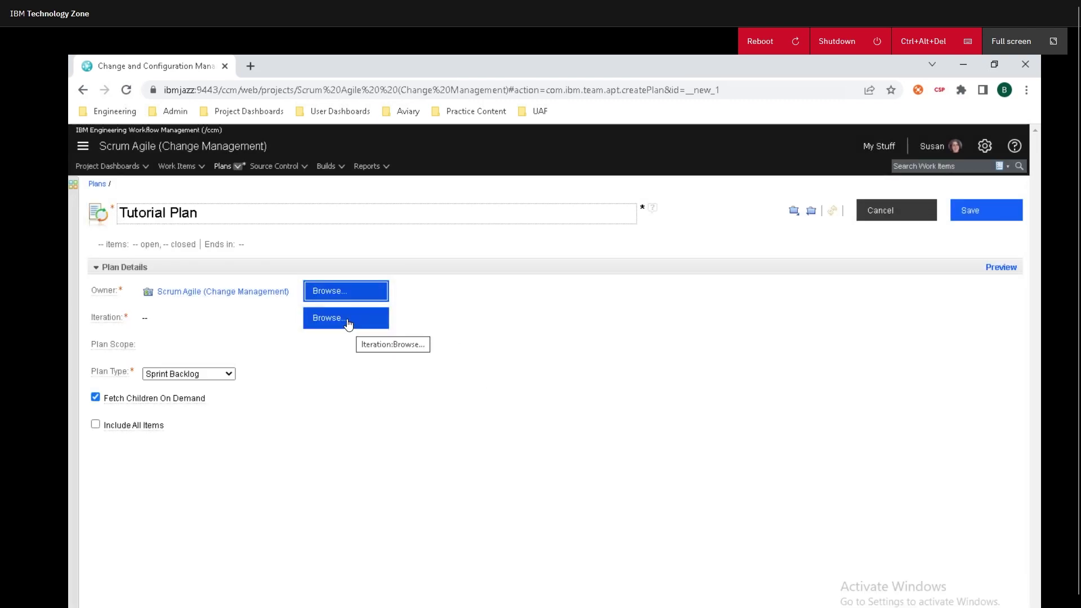
# Step: Set the plan's iteration to Release 1.0 and its type to Product Backlog, then save
pyautogui.click(348, 320)
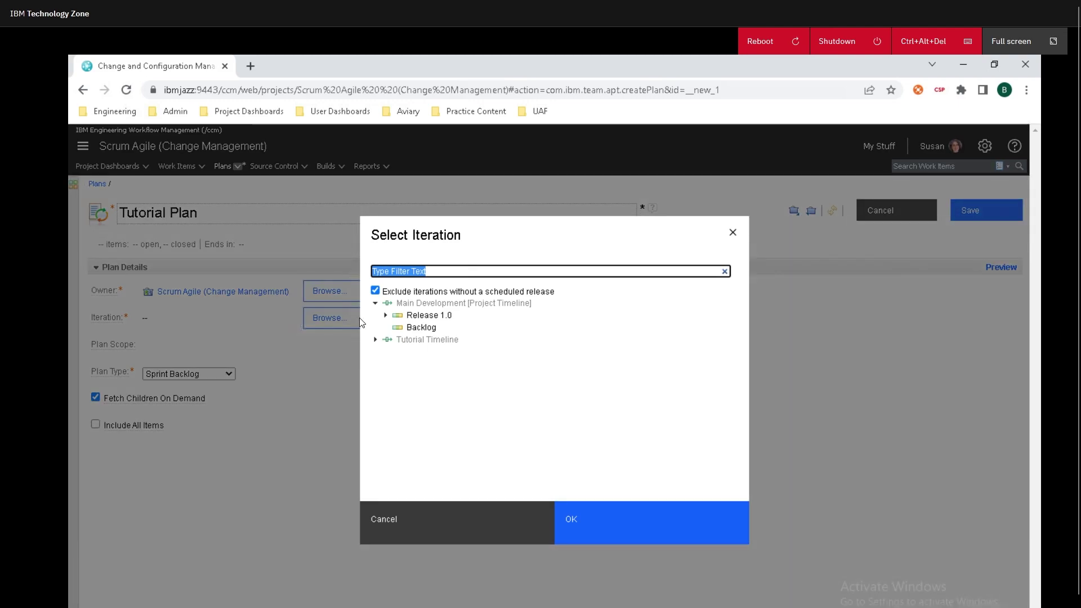
pyautogui.click(412, 321)
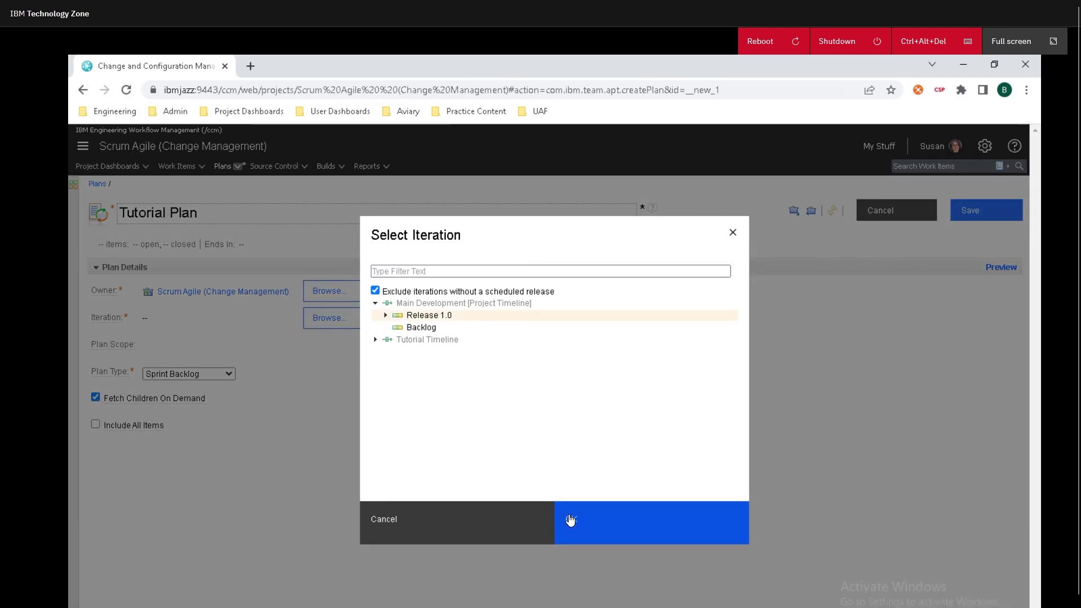
pyautogui.click(386, 316)
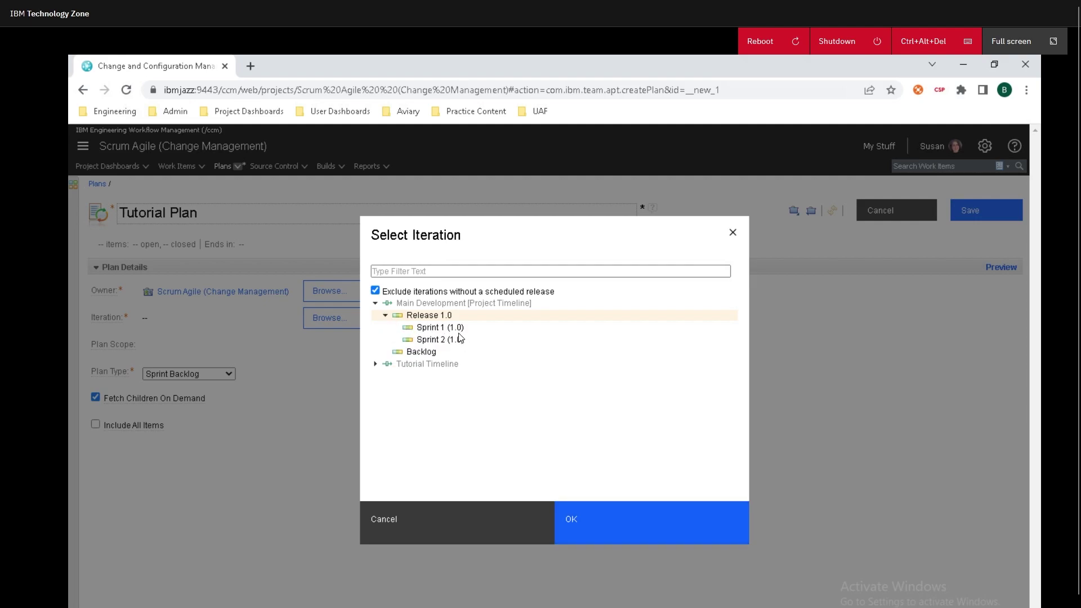
pyautogui.click(605, 533)
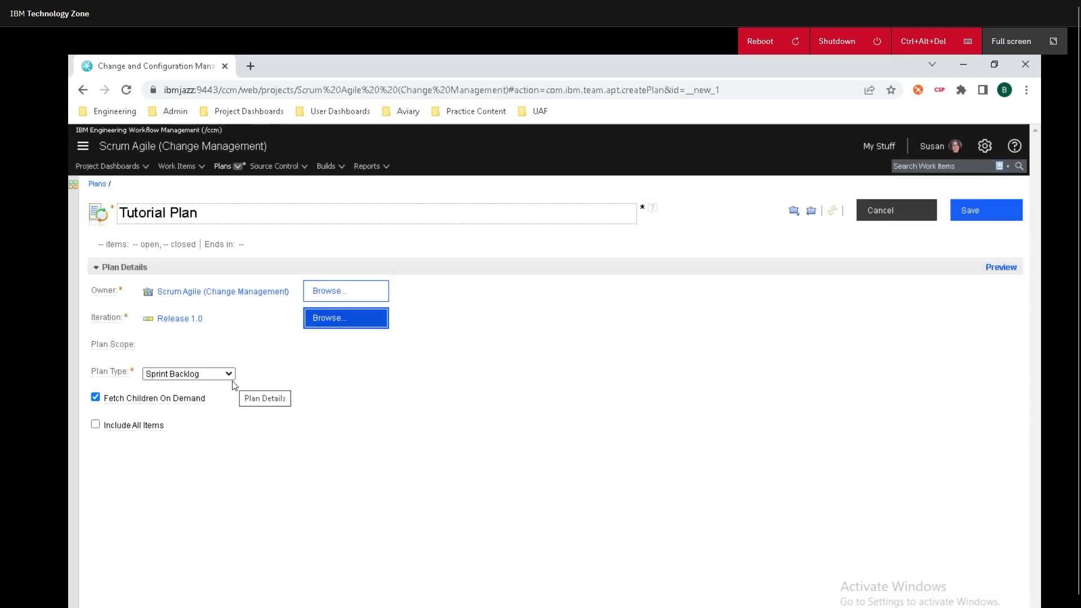
pyautogui.click(229, 374)
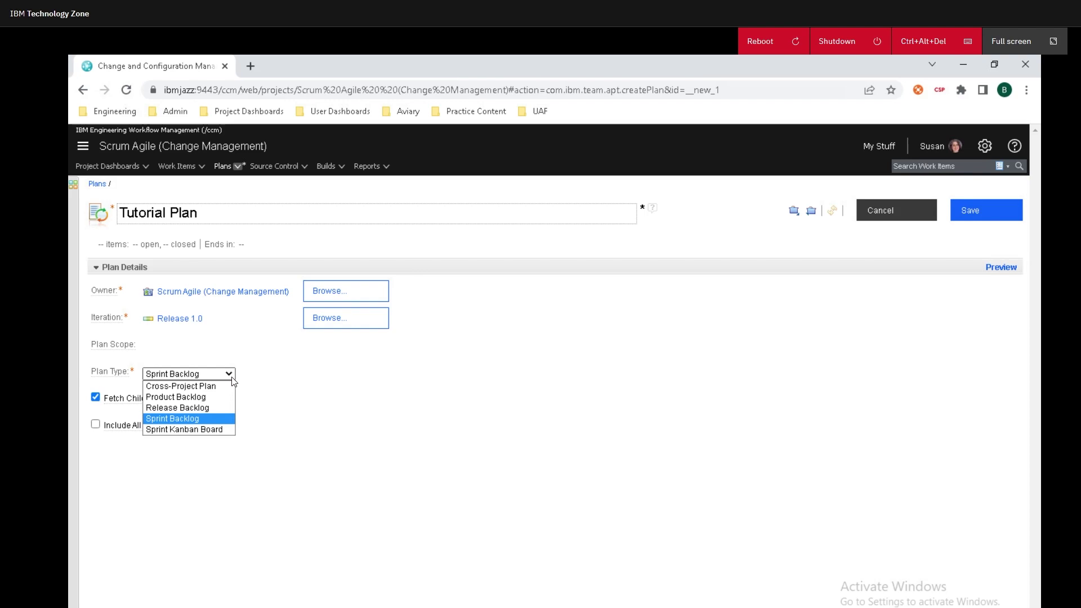
pyautogui.click(211, 398)
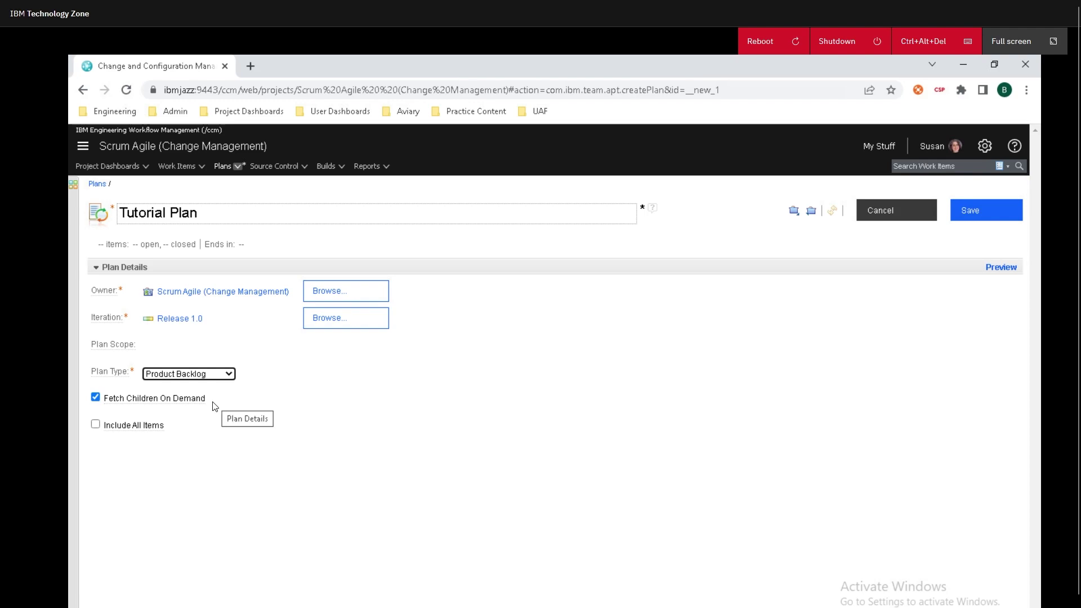
pyautogui.click(183, 402)
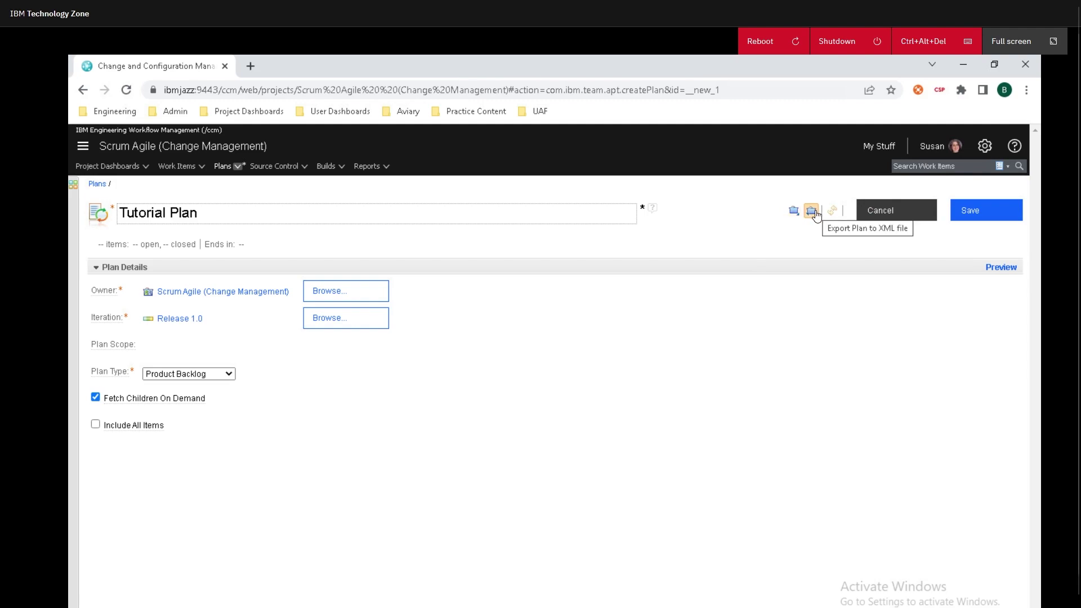
pyautogui.click(970, 211)
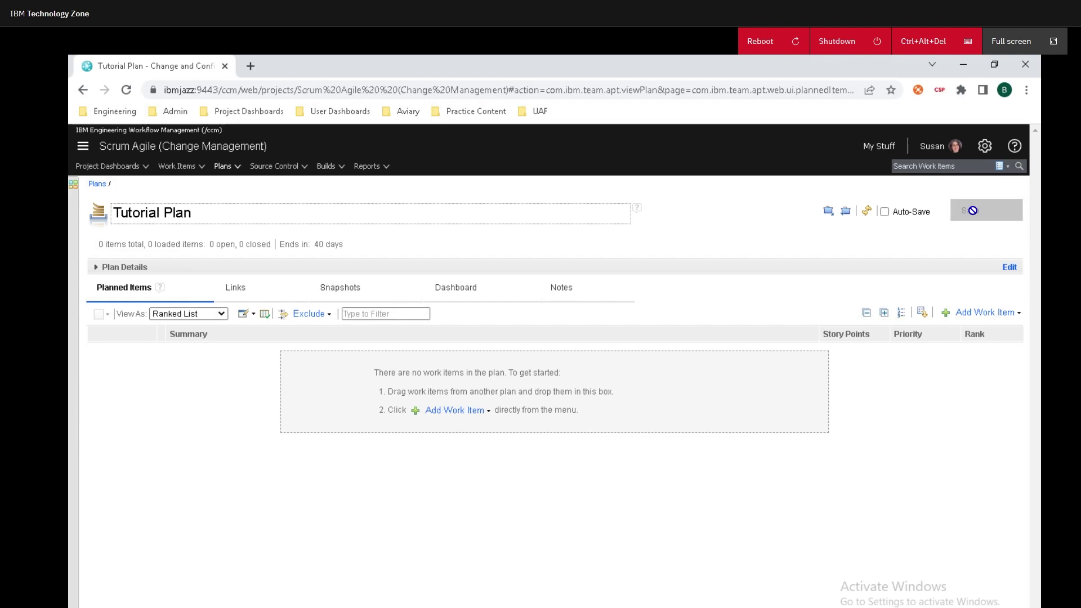
# Step: In project area administration, start adding a member and select the filtered user
pyautogui.click(985, 148)
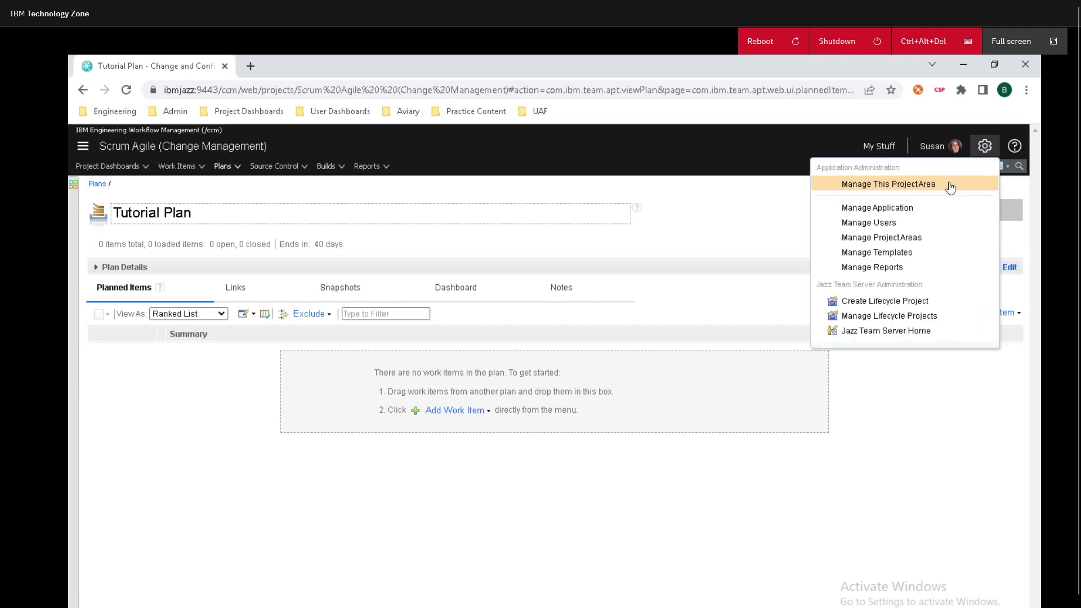
pyautogui.click(947, 185)
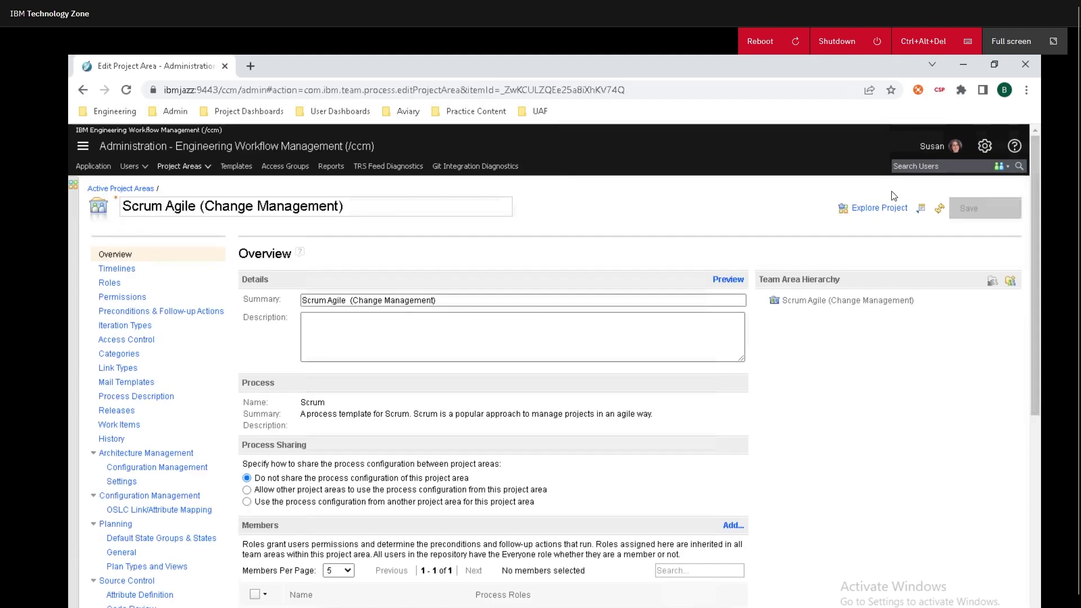
pyautogui.scroll(-4, 280, 371)
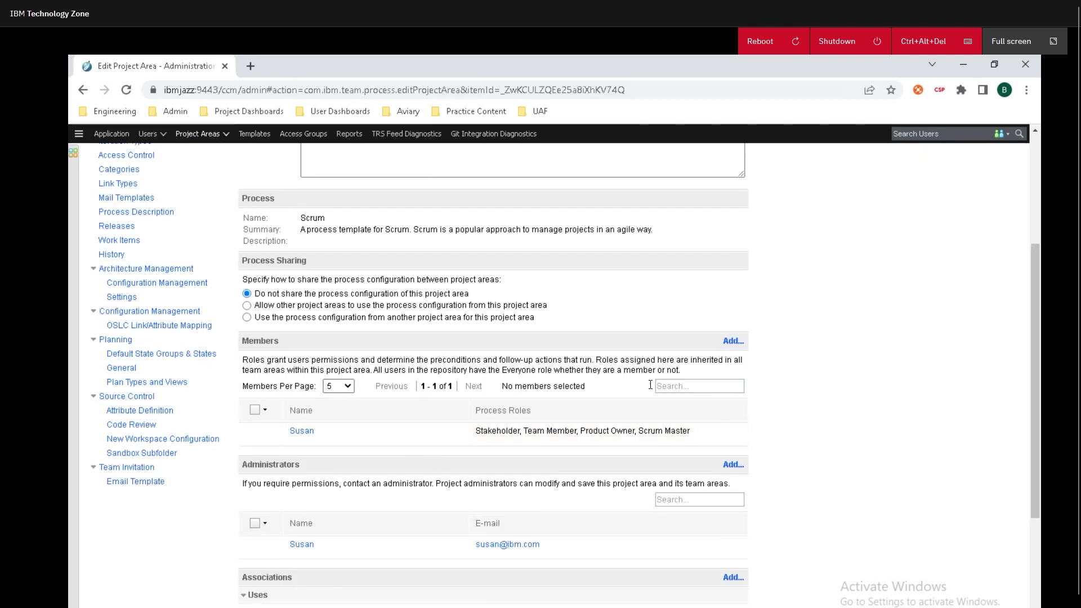
pyautogui.click(731, 342)
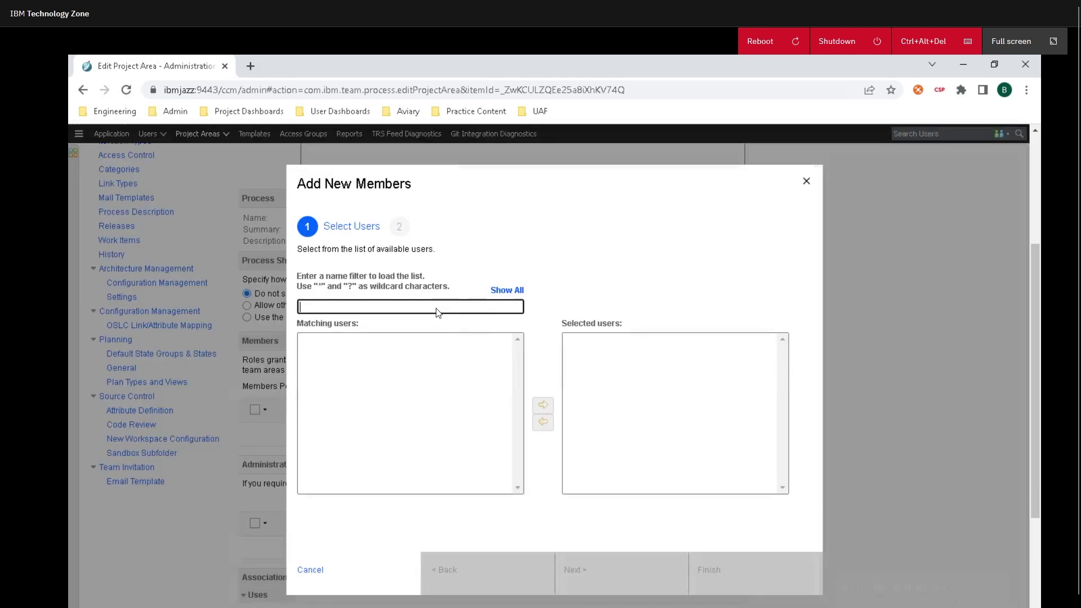
pyautogui.write('dawwe')
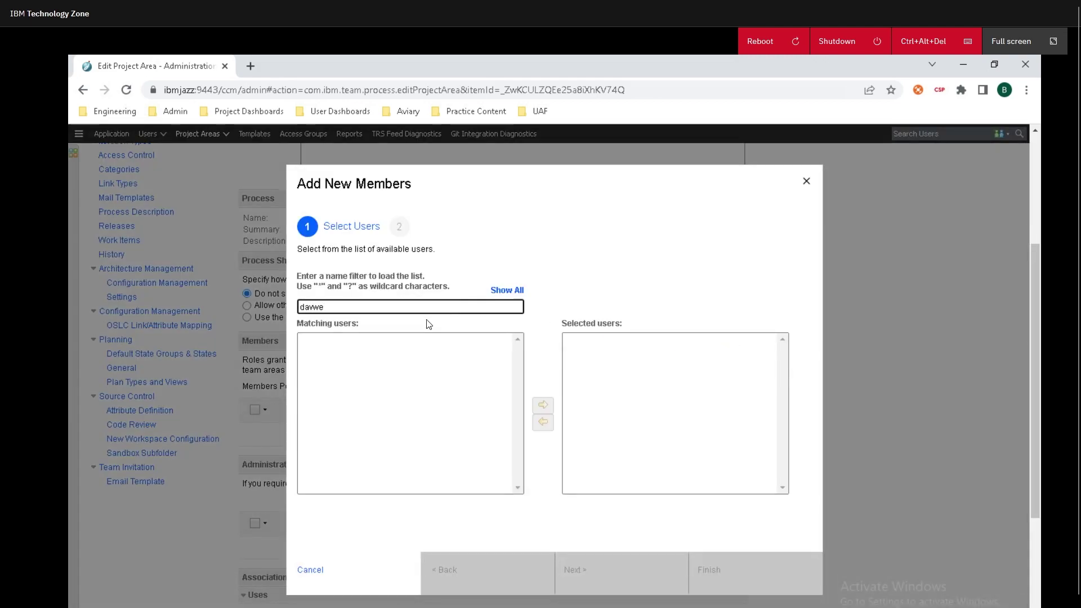
pyautogui.write('e')
pyautogui.press('Return')
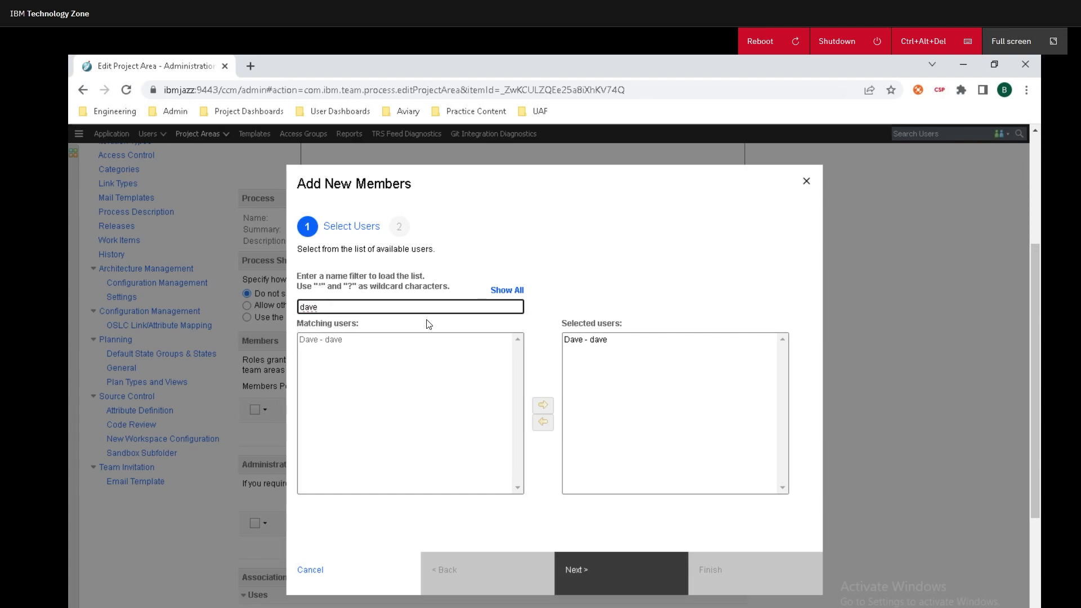
pyautogui.click(594, 341)
# Step: Assign the new member the Scrum Master role and finish adding them
pyautogui.click(590, 587)
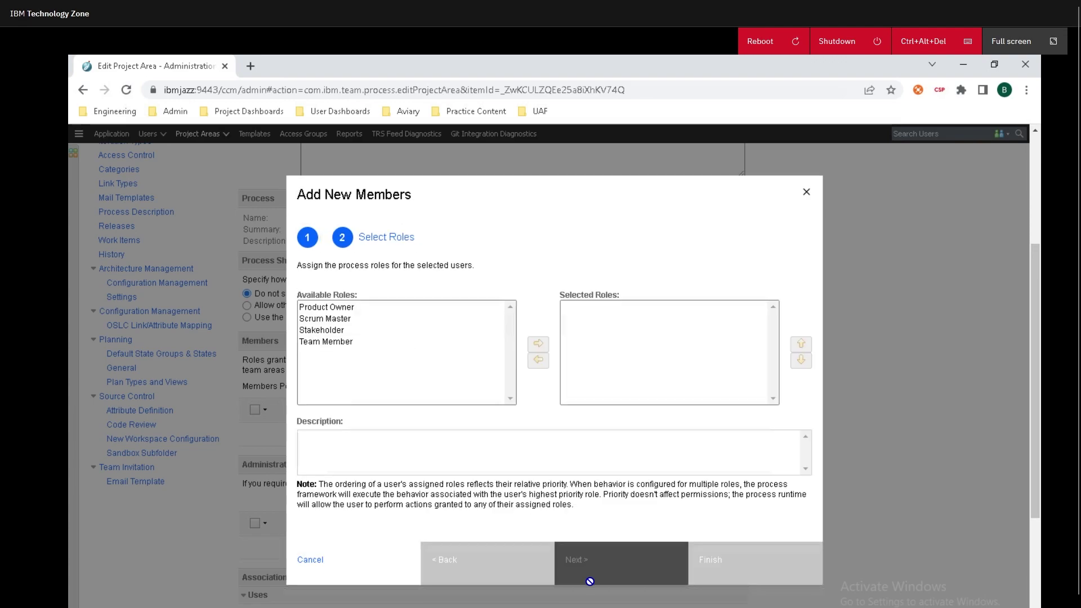
pyautogui.click(341, 325)
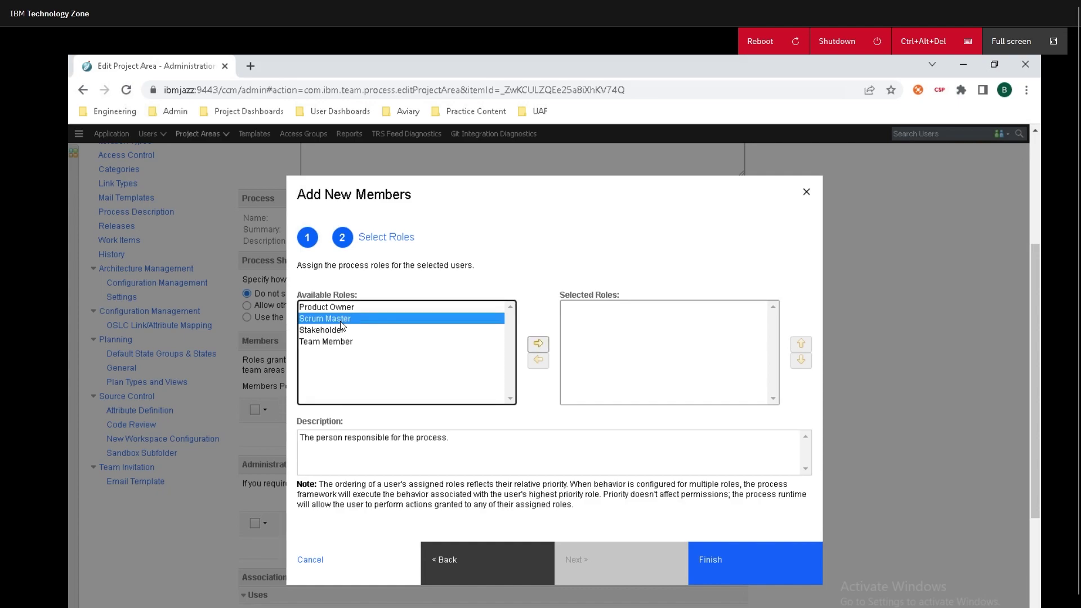
pyautogui.click(536, 345)
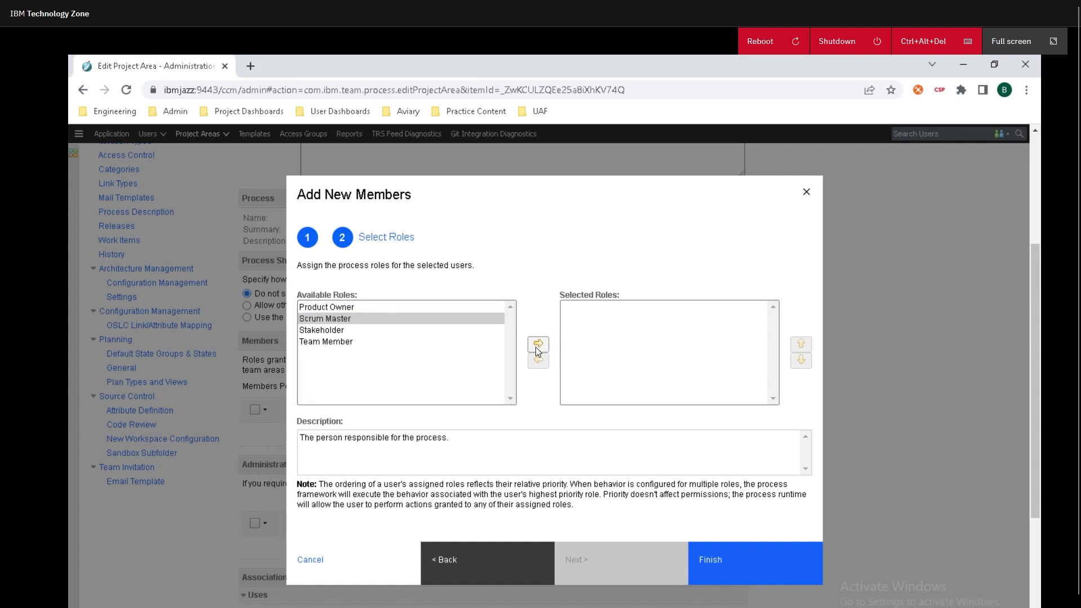
pyautogui.click(537, 345)
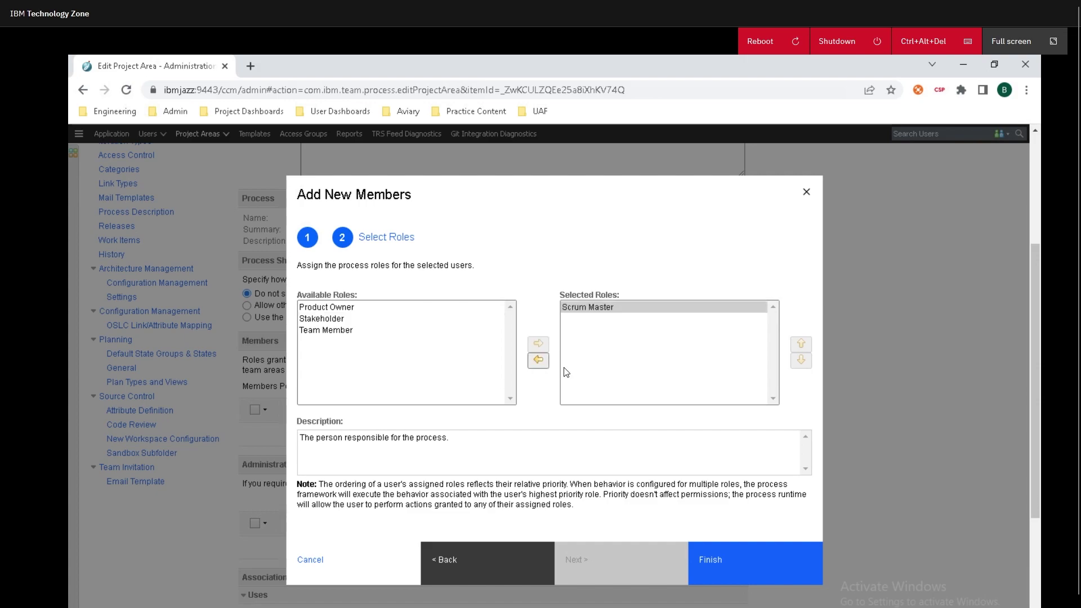
pyautogui.click(721, 563)
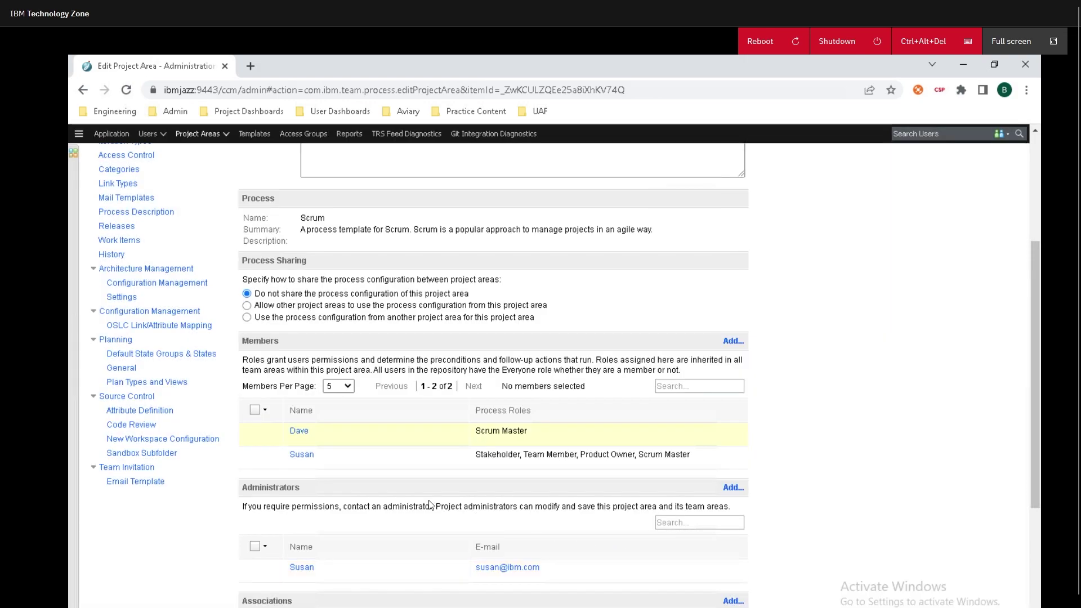
# Step: Leave the project-area editor for the Scrum Agile (Change Management) dashboard
pyautogui.scroll(5, 889, 235)
pyautogui.click(888, 234)
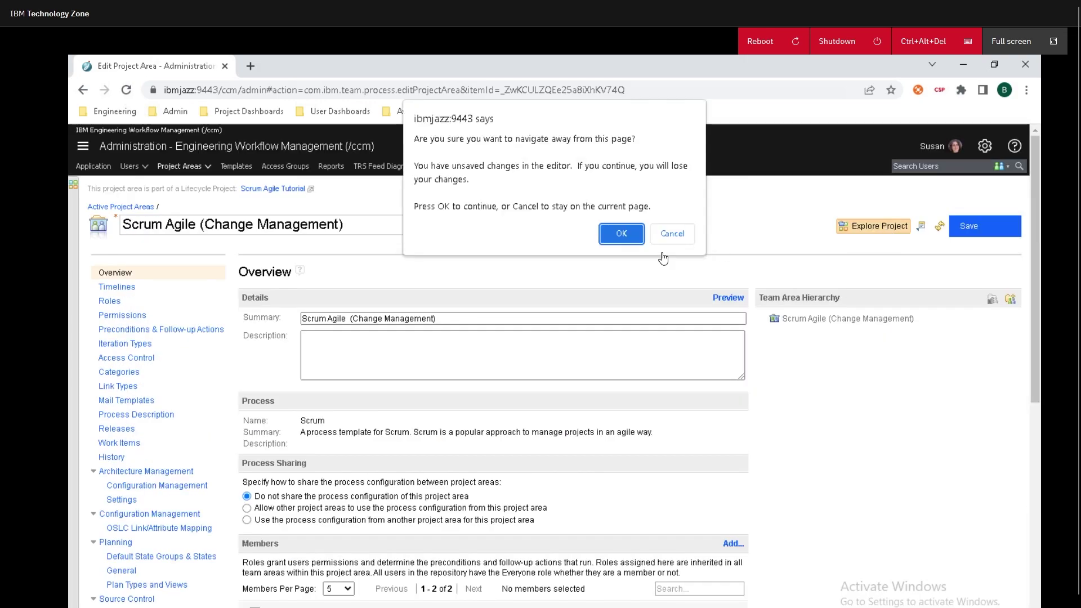
pyautogui.click(617, 235)
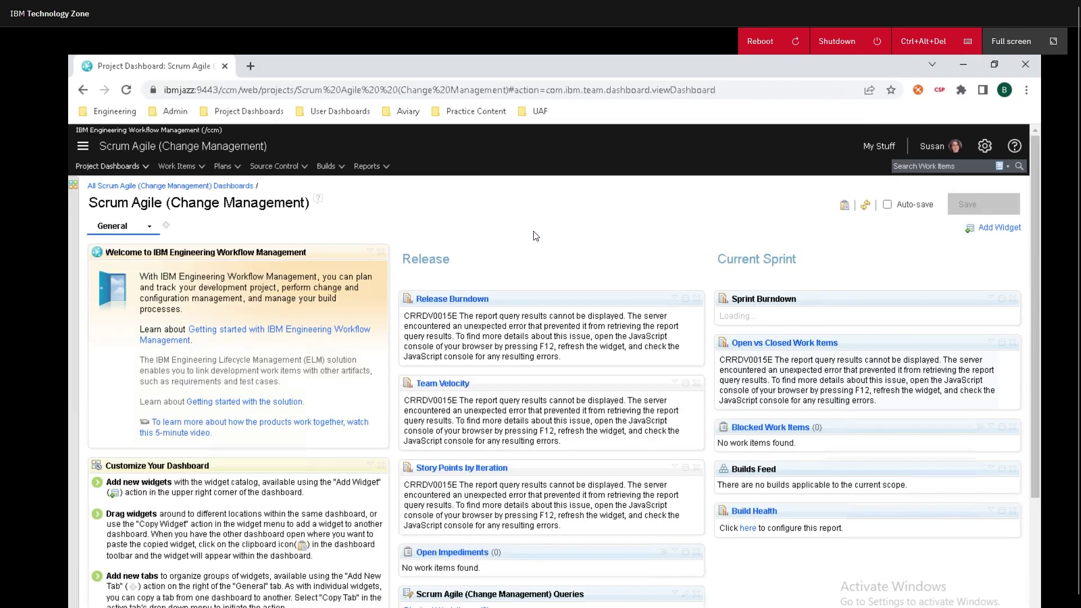
# Step: Open Tutorial Plan and add a Story work item with the summary 'Story 1'
pyautogui.click(237, 168)
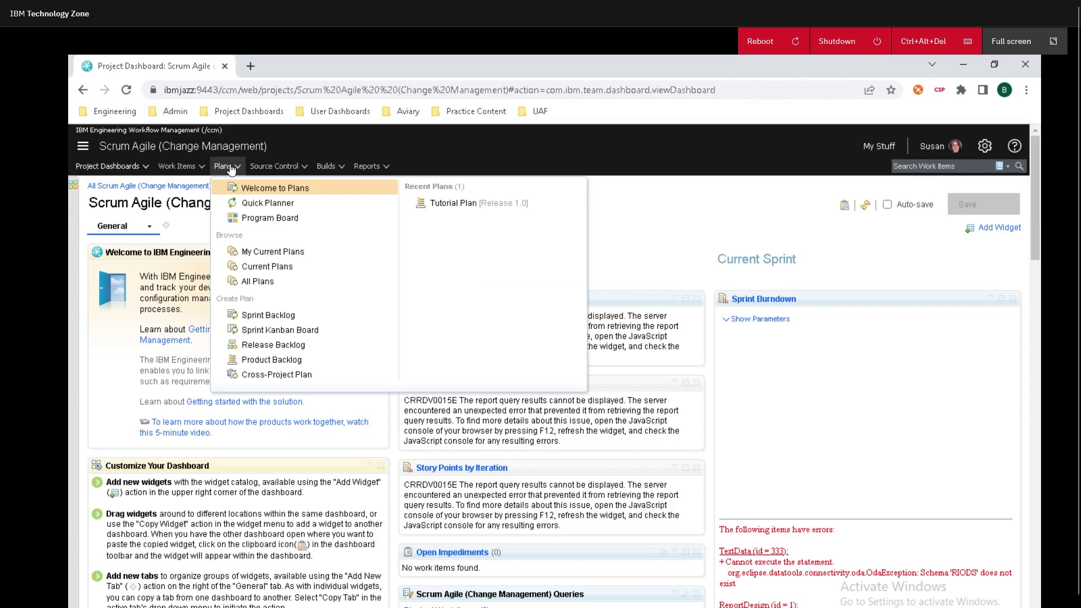
pyautogui.click(451, 206)
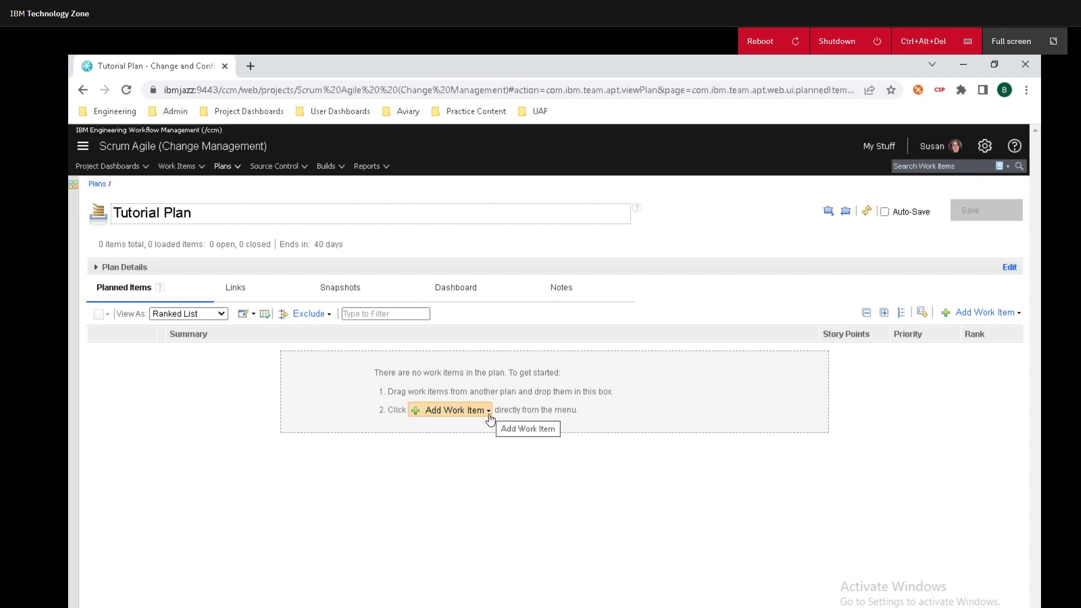
pyautogui.click(489, 415)
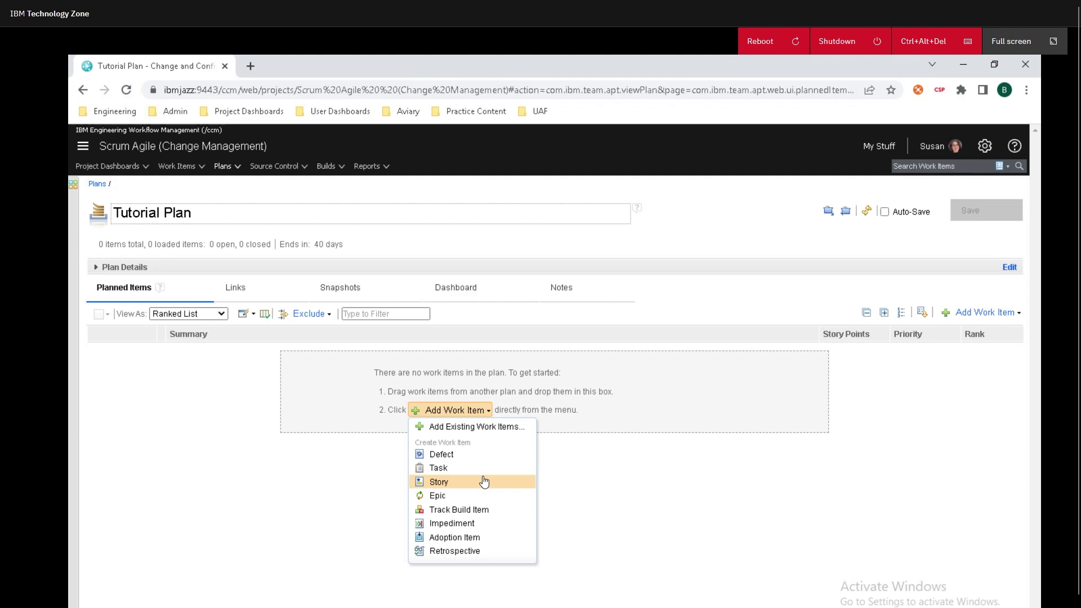
pyautogui.click(473, 484)
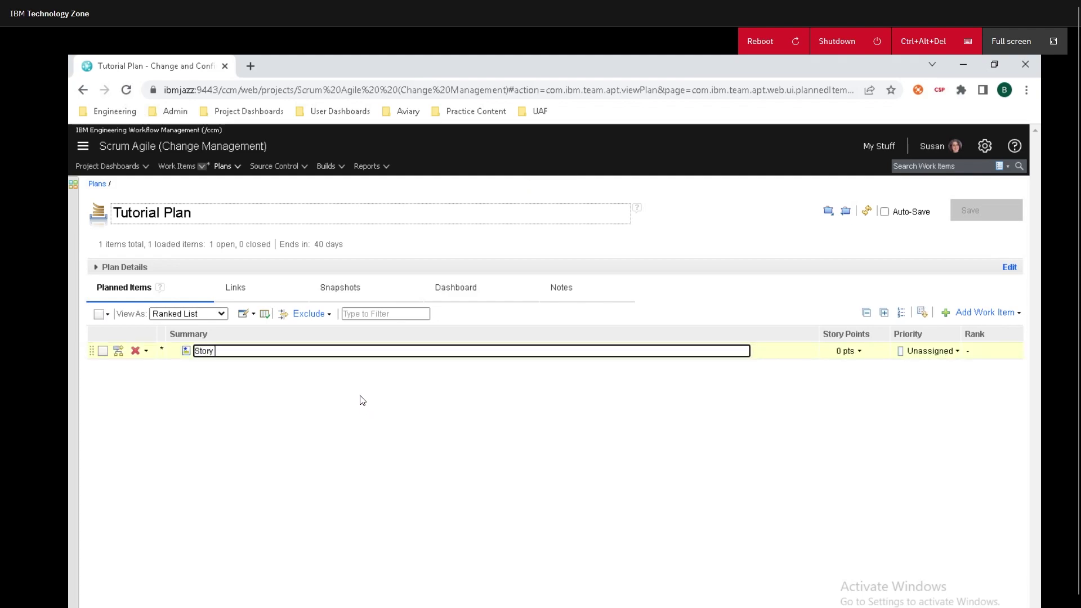
pyautogui.press('Return')
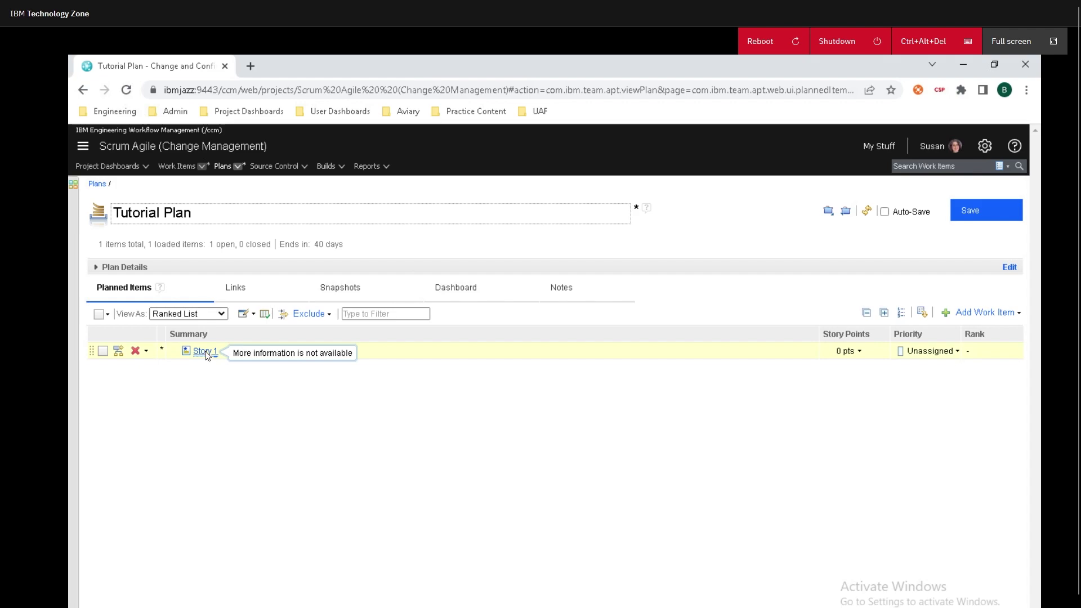
# Step: Open Story 1 in the work item editor and set its Story Points to 5 pts
pyautogui.click(205, 352)
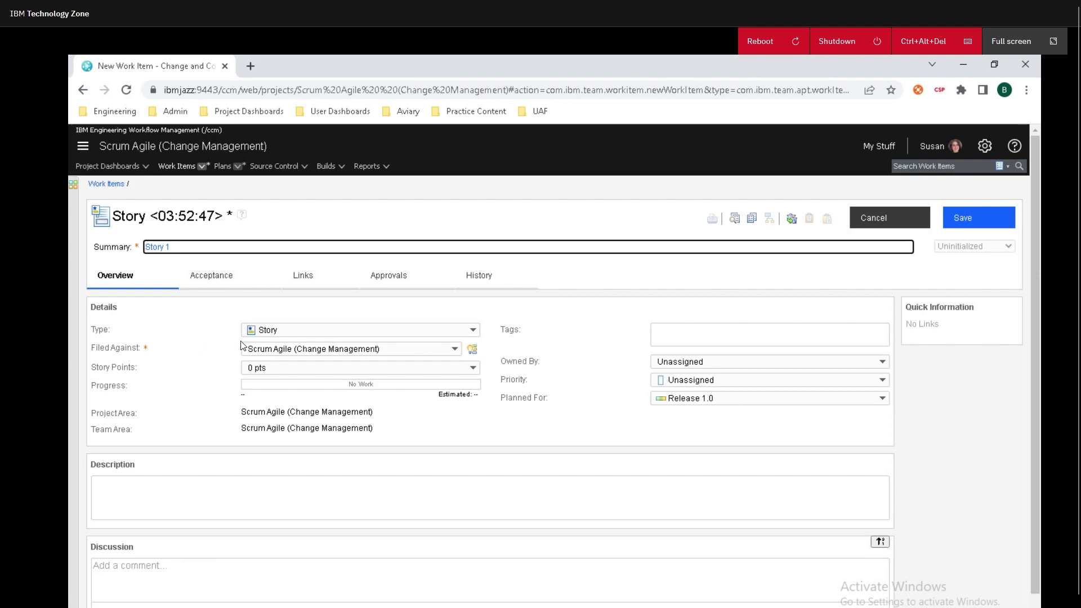
pyautogui.click(273, 369)
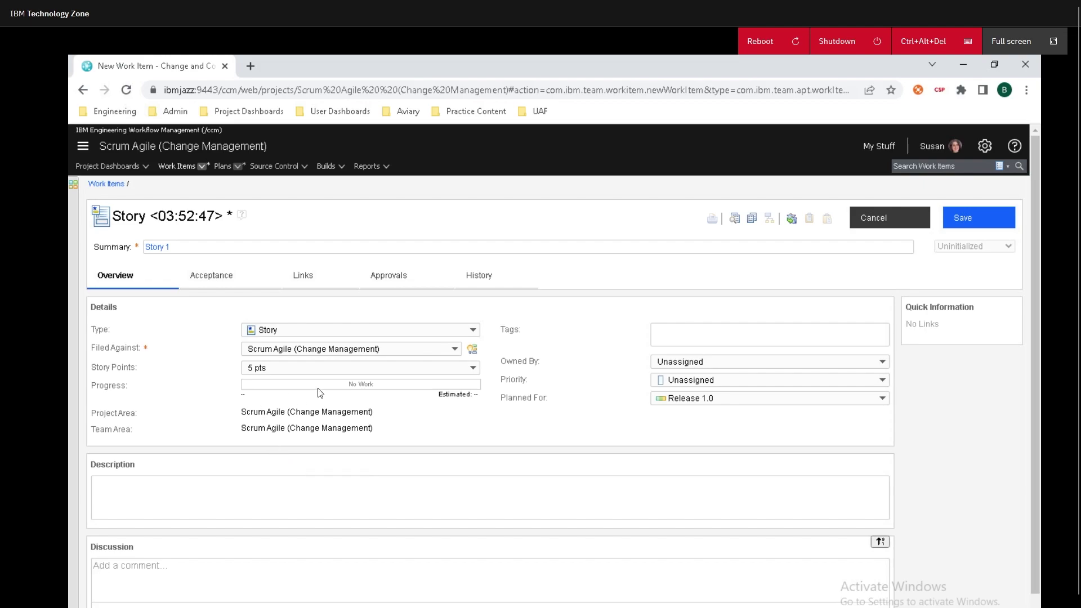
pyautogui.moveTo(366, 392)
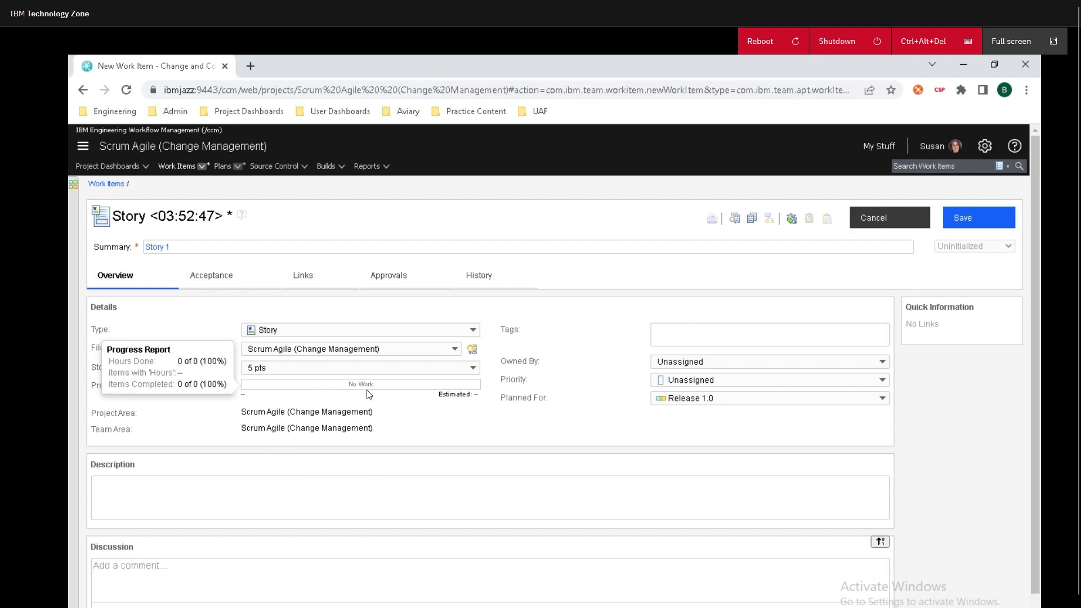
pyautogui.scroll(-1, 383, 431)
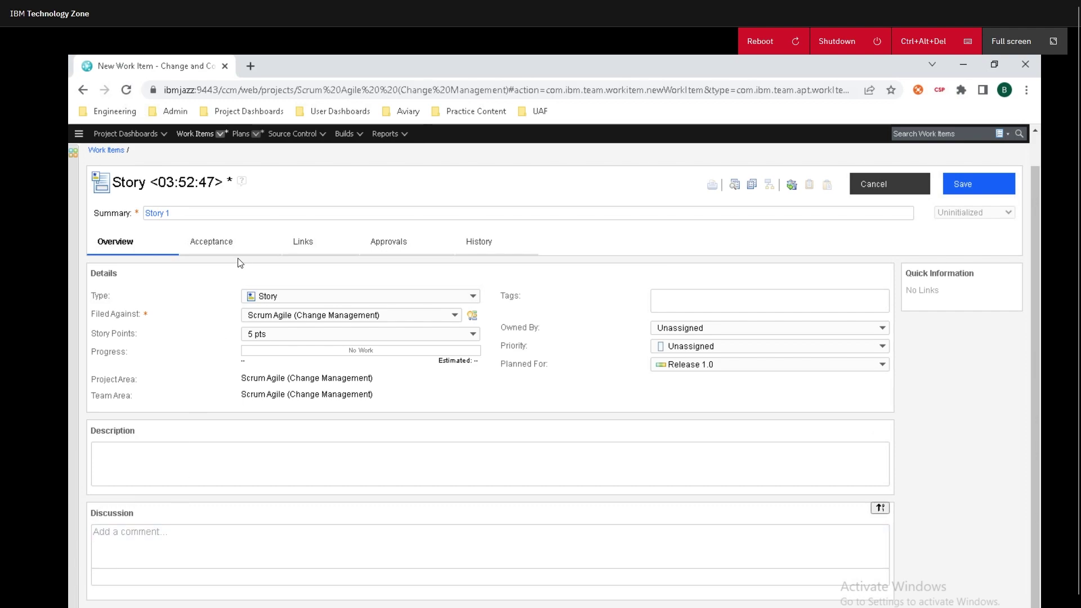
# Step: Review the Acceptance, Links, Approvals and History tabs, then save the story as Story 557
pyautogui.click(201, 247)
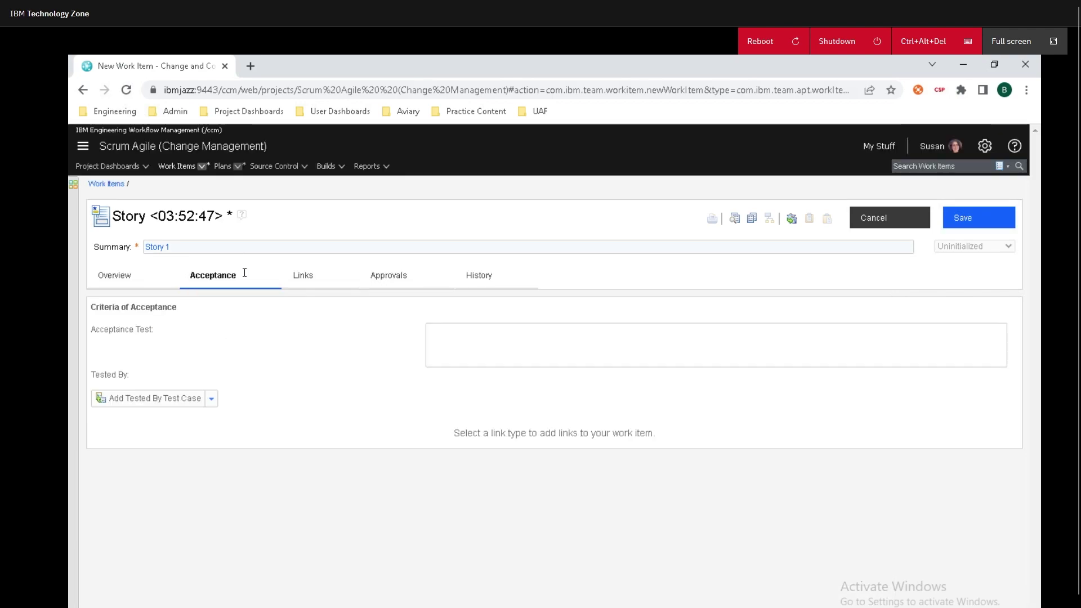
pyautogui.click(297, 286)
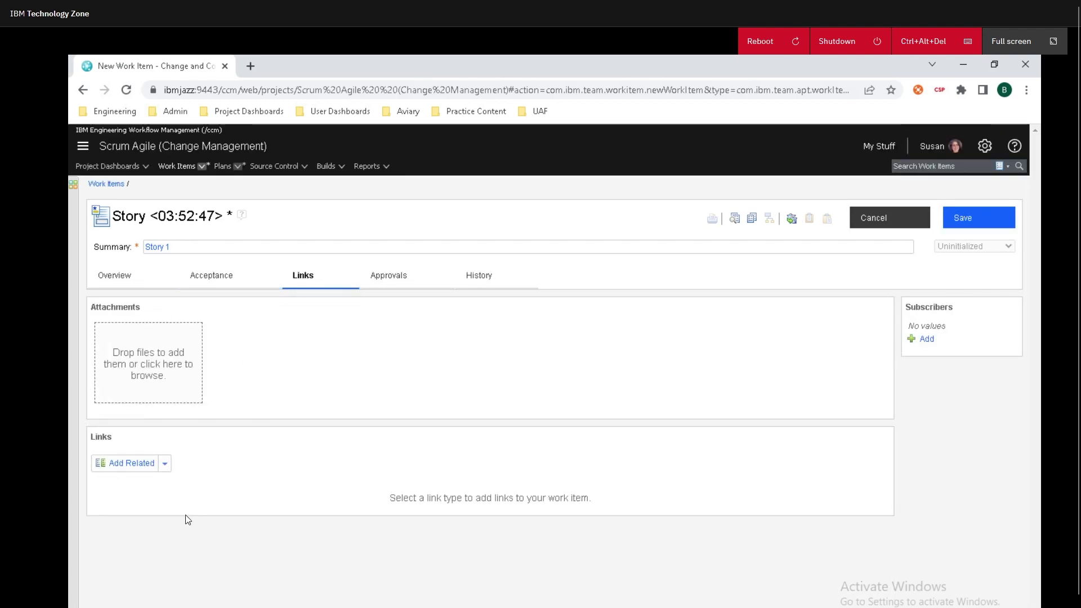
pyautogui.click(406, 285)
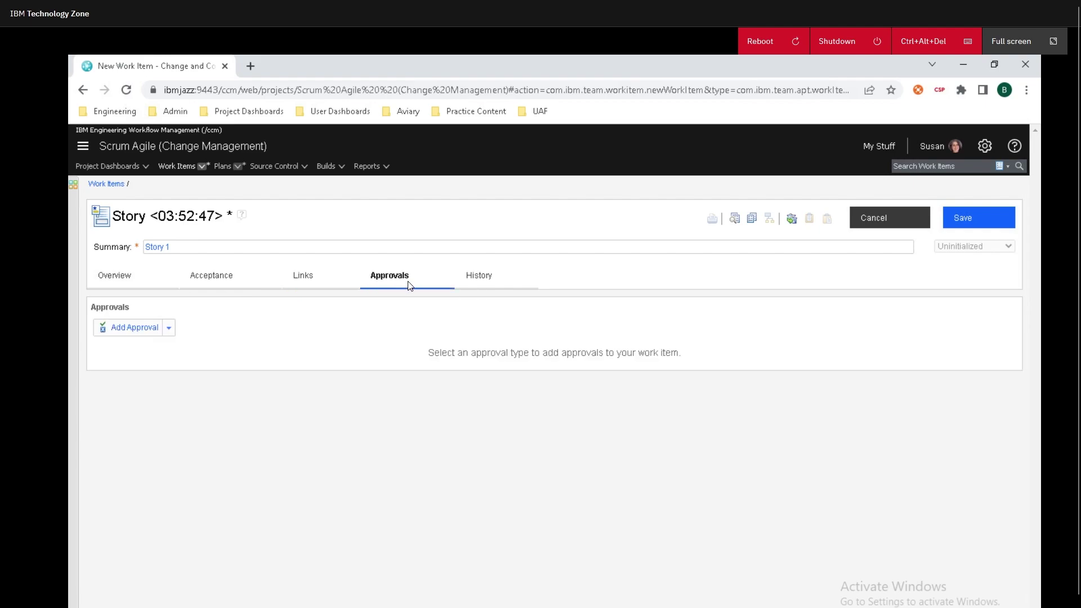
pyautogui.click(482, 280)
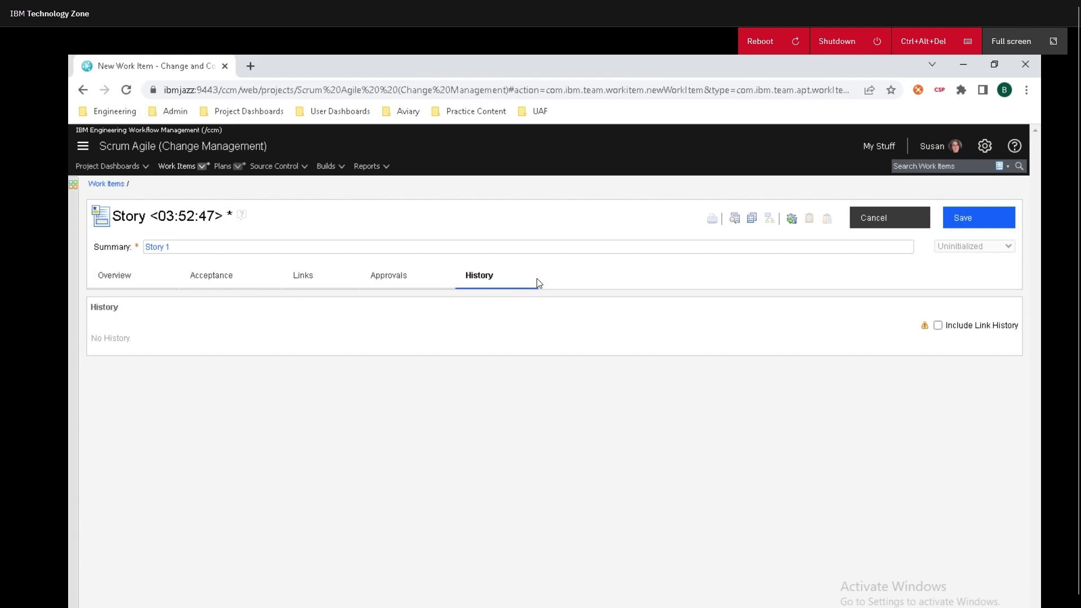
pyautogui.click(126, 280)
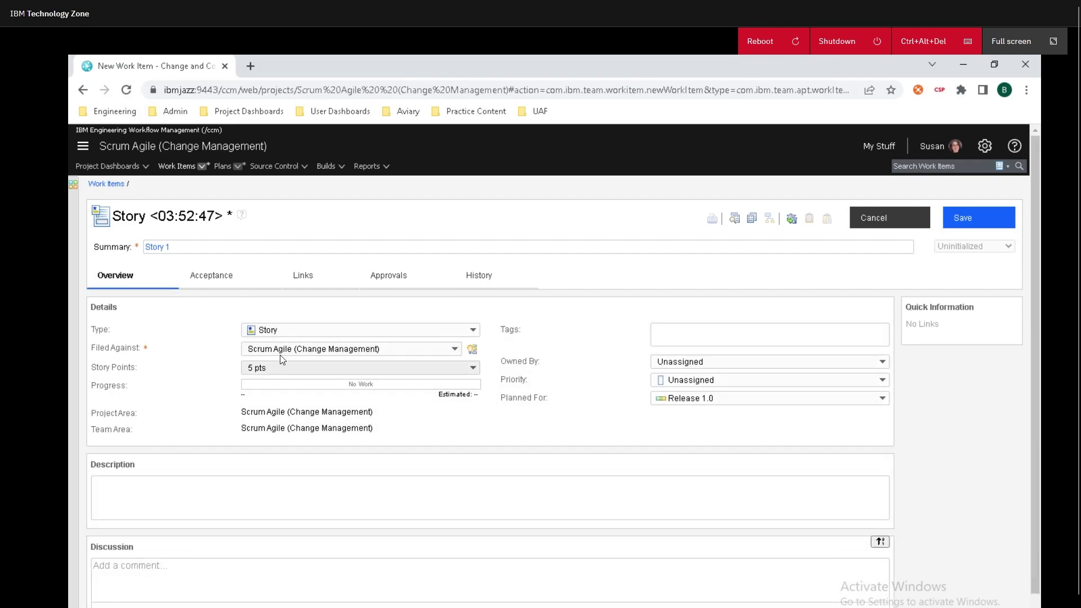
pyautogui.click(982, 225)
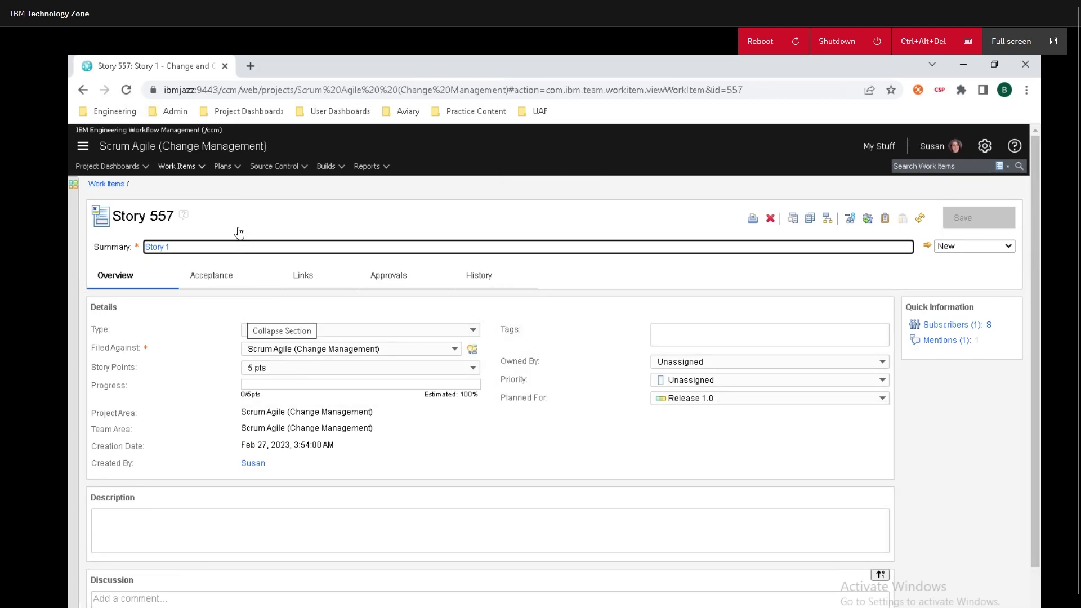
pyautogui.click(229, 166)
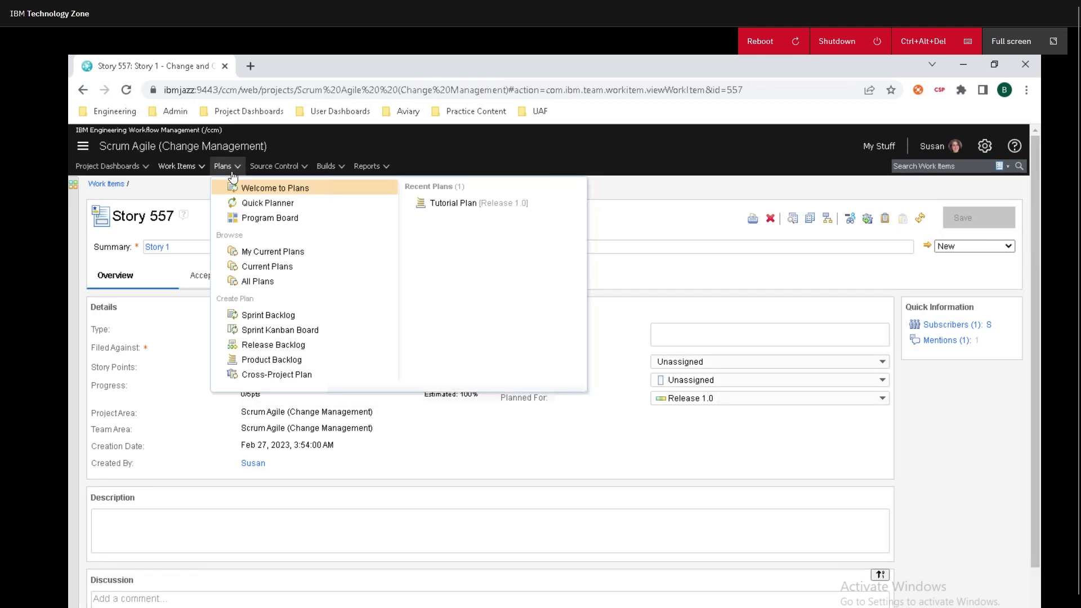
# Step: Open Tutorial Plan and add two Story rows named 'Story 2' and 'Story 3' below Story 1
pyautogui.click(442, 205)
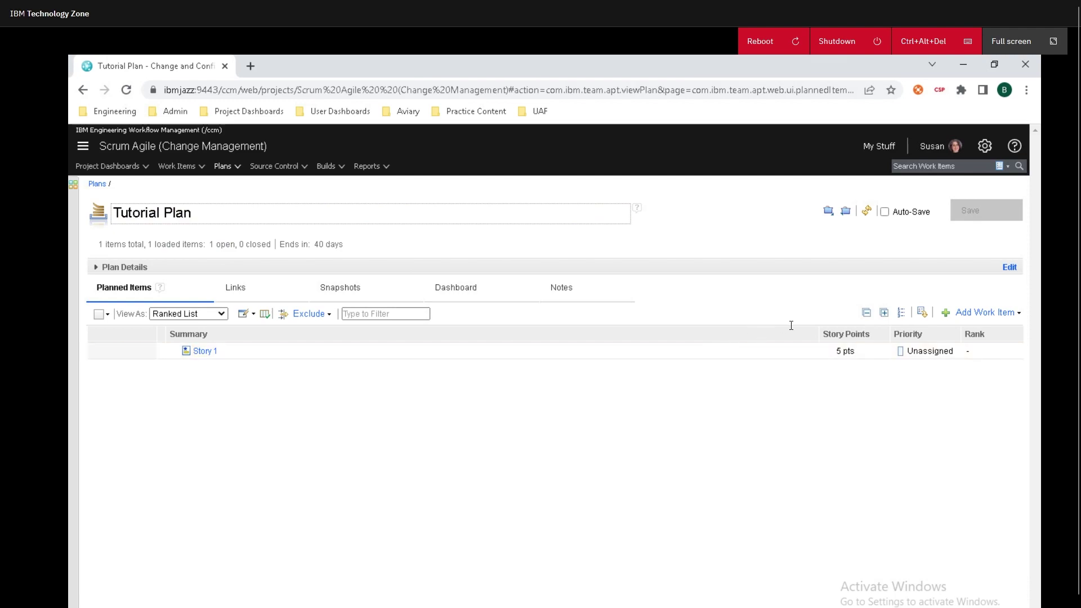
pyautogui.click(984, 313)
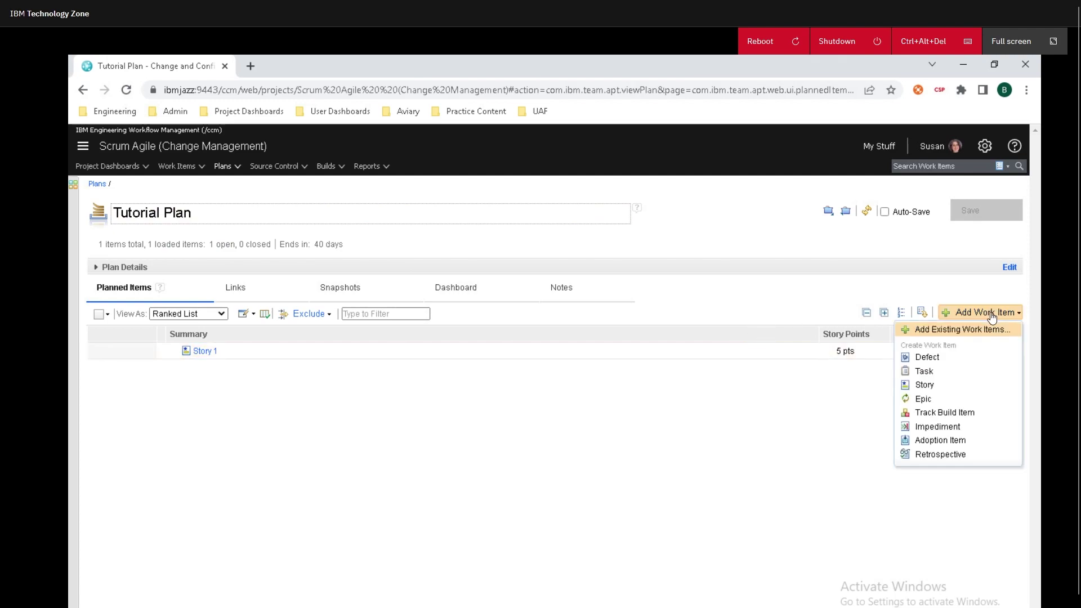
pyautogui.click(960, 385)
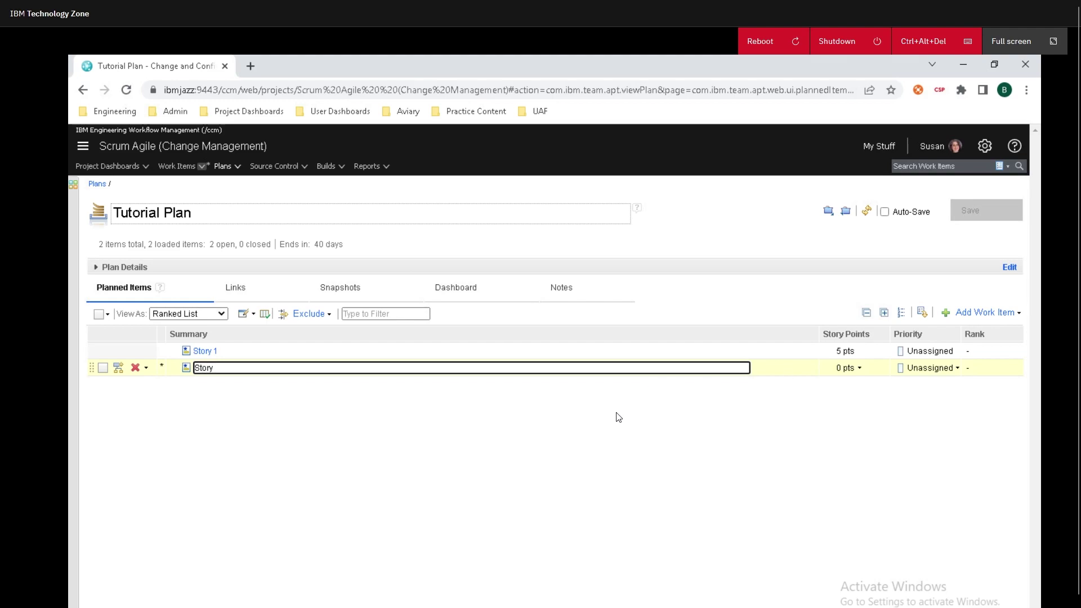
pyautogui.press('Return')
pyautogui.click(983, 313)
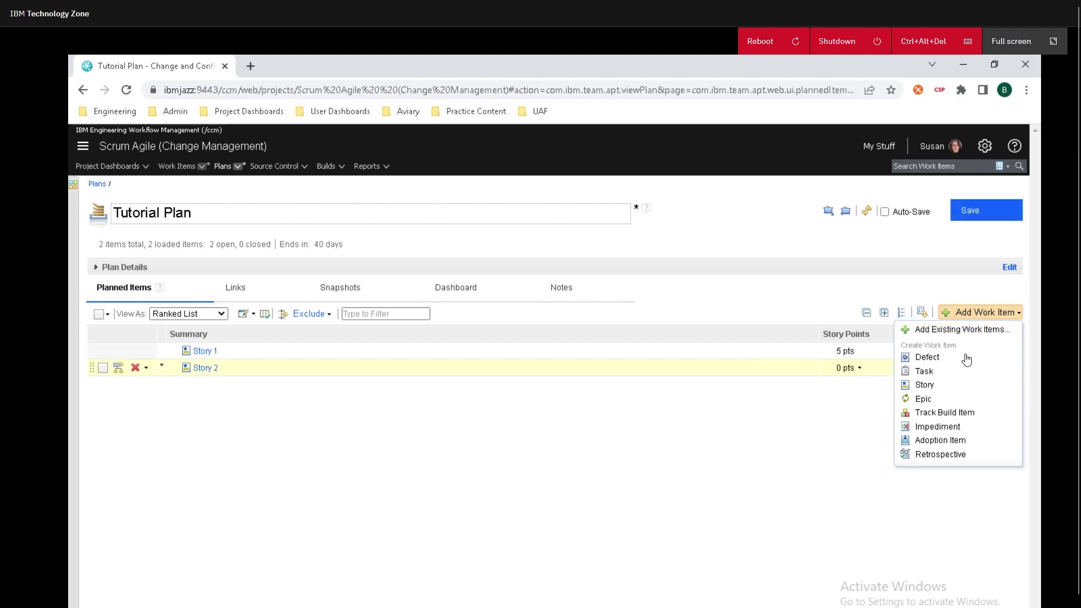
pyautogui.click(955, 386)
pyautogui.write('S')
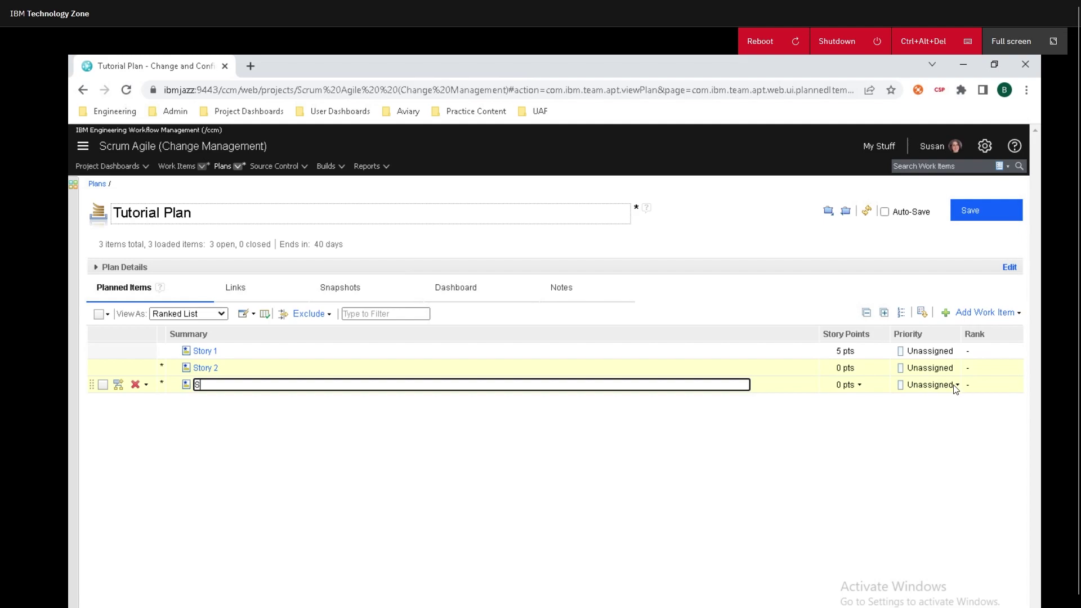
pyautogui.write('tory 3')
pyautogui.press('Return')
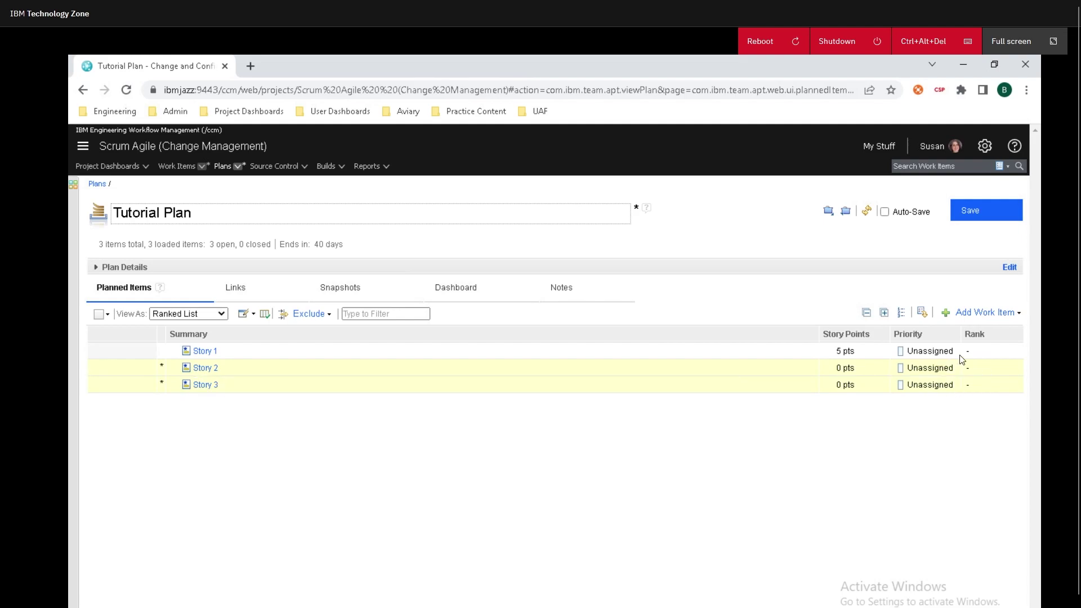
# Step: Add a new Epic work item named 'Epic 1' to the Tutorial Plan
pyautogui.click(983, 314)
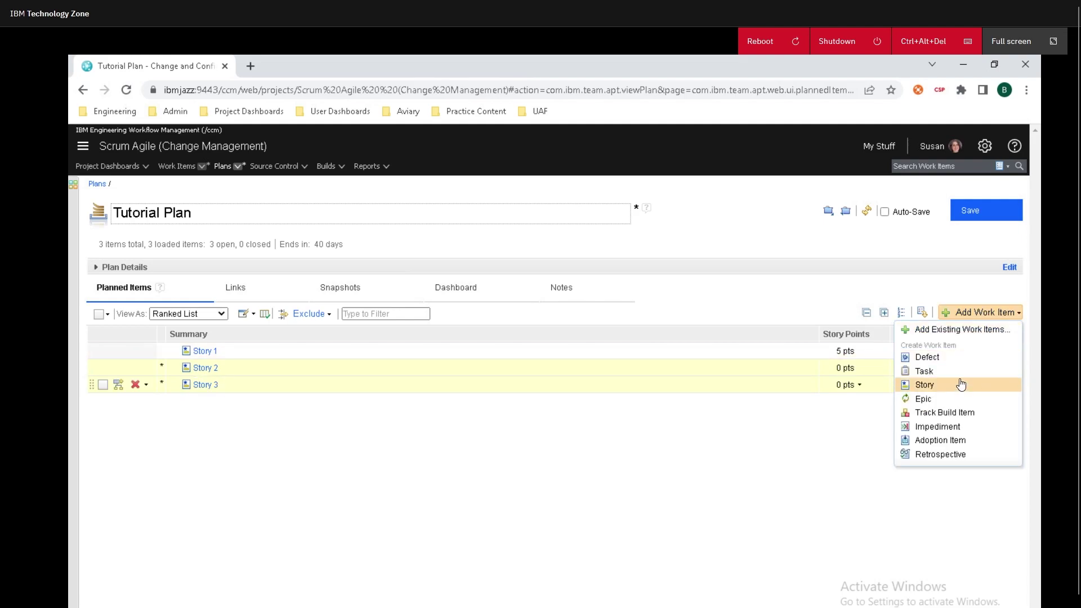
pyautogui.click(955, 400)
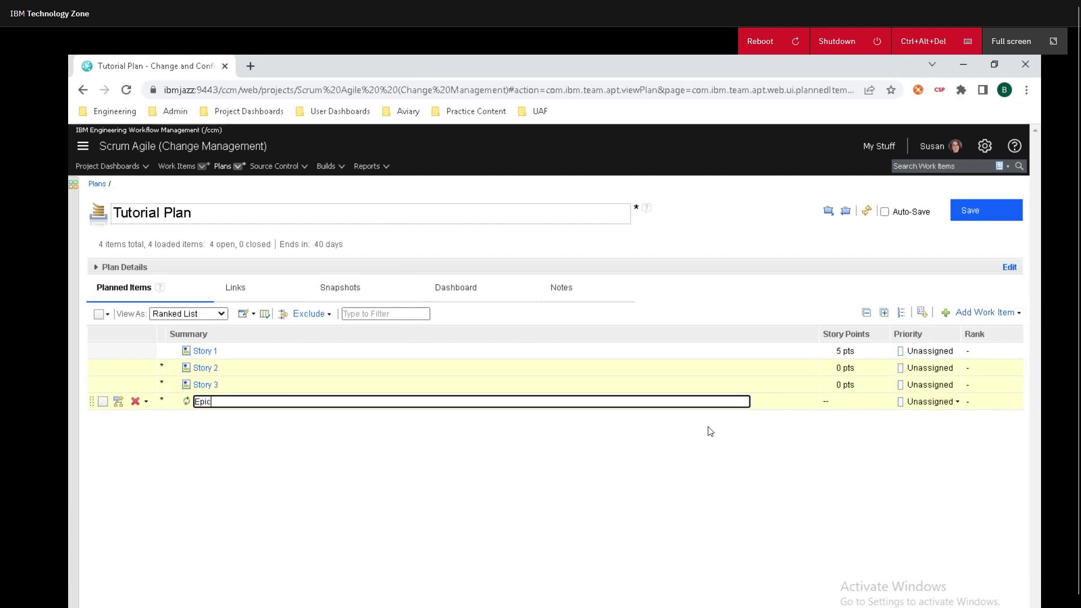
pyautogui.write('Epic 1')
pyautogui.press('Return')
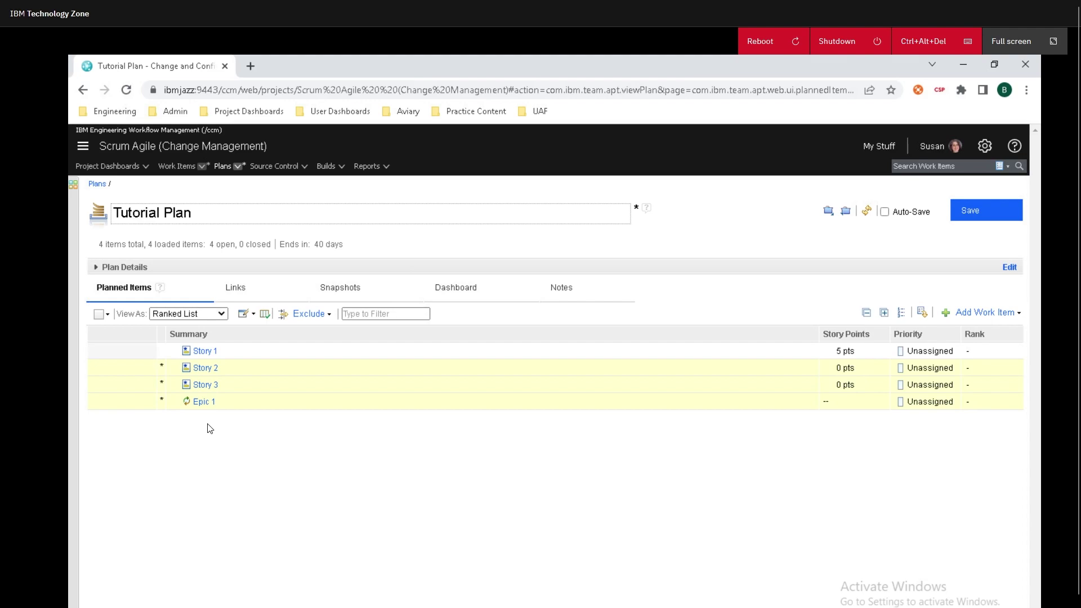
# Step: Set Story 2 to 3 story points and Story 3 to 13 points
pyautogui.click(855, 369)
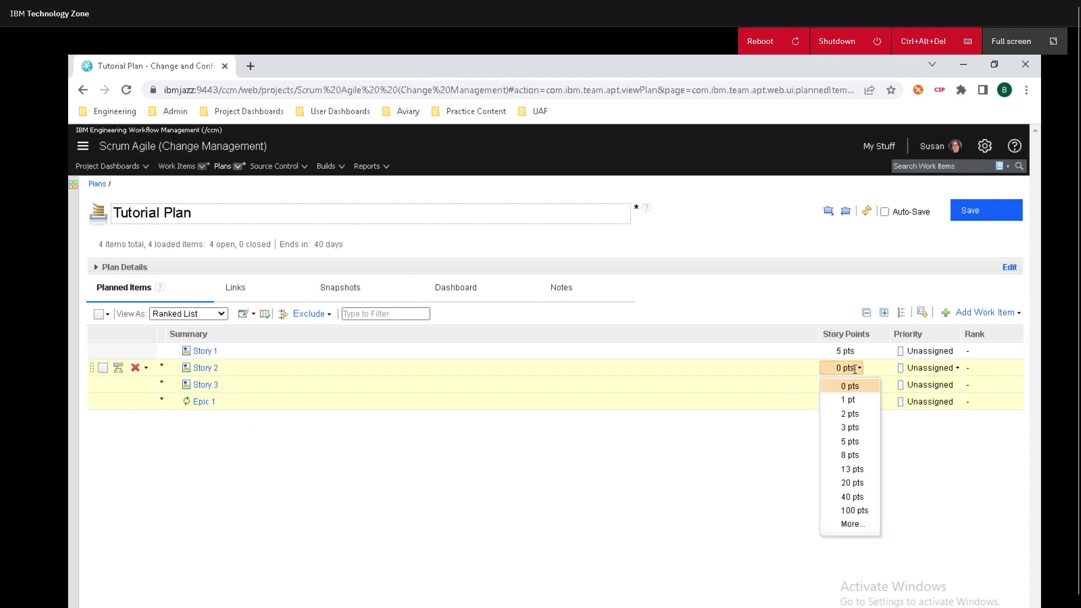
pyautogui.click(851, 427)
pyautogui.click(845, 384)
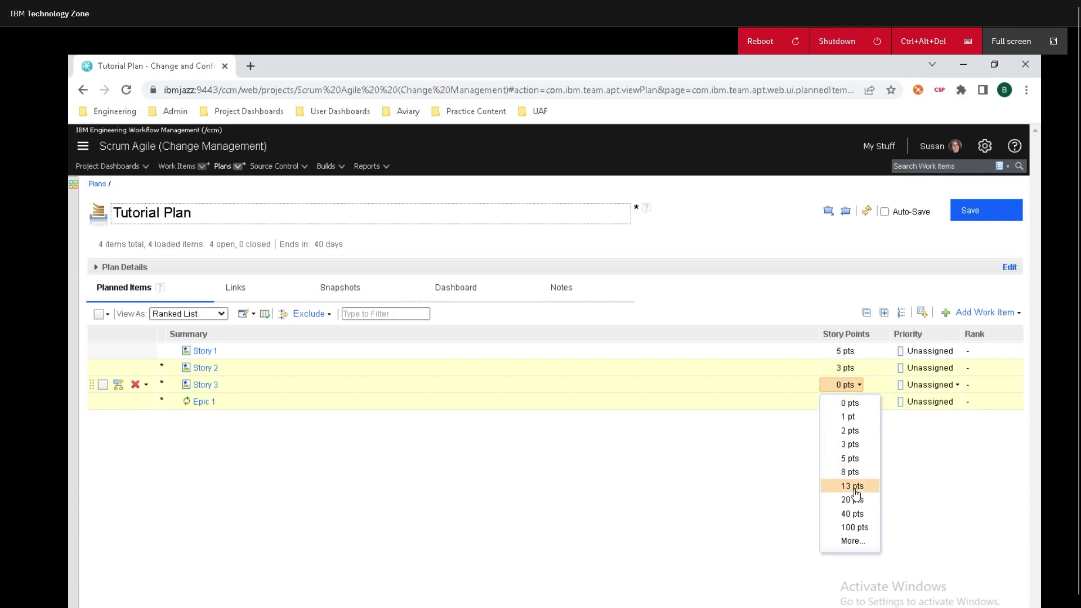
pyautogui.click(855, 488)
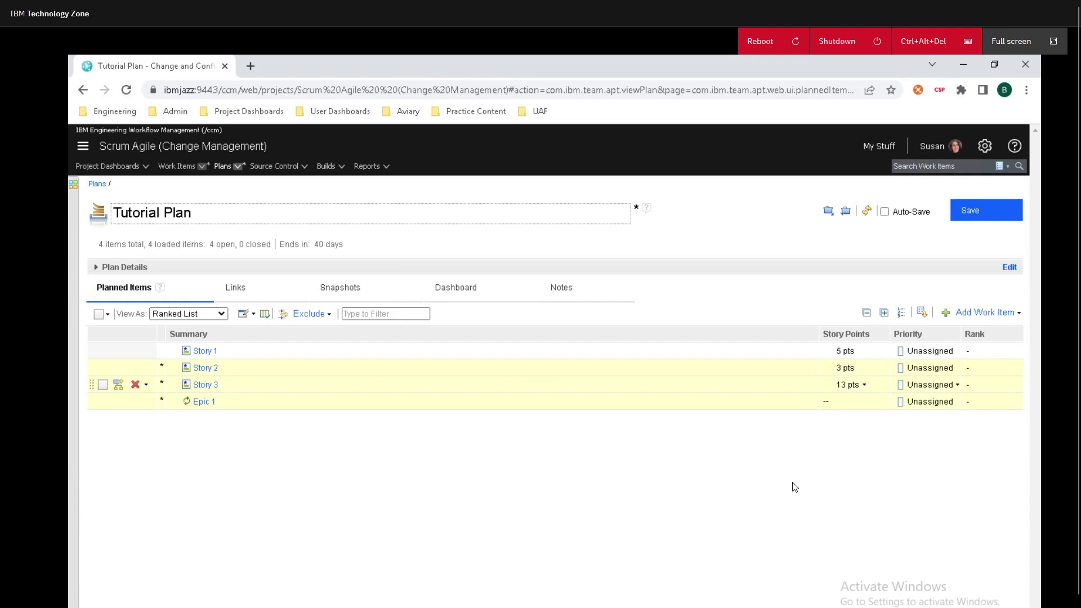
# Step: Set the priorities of Story 1 to Low, Story 2 to Medium and Story 3 to High
pyautogui.click(935, 352)
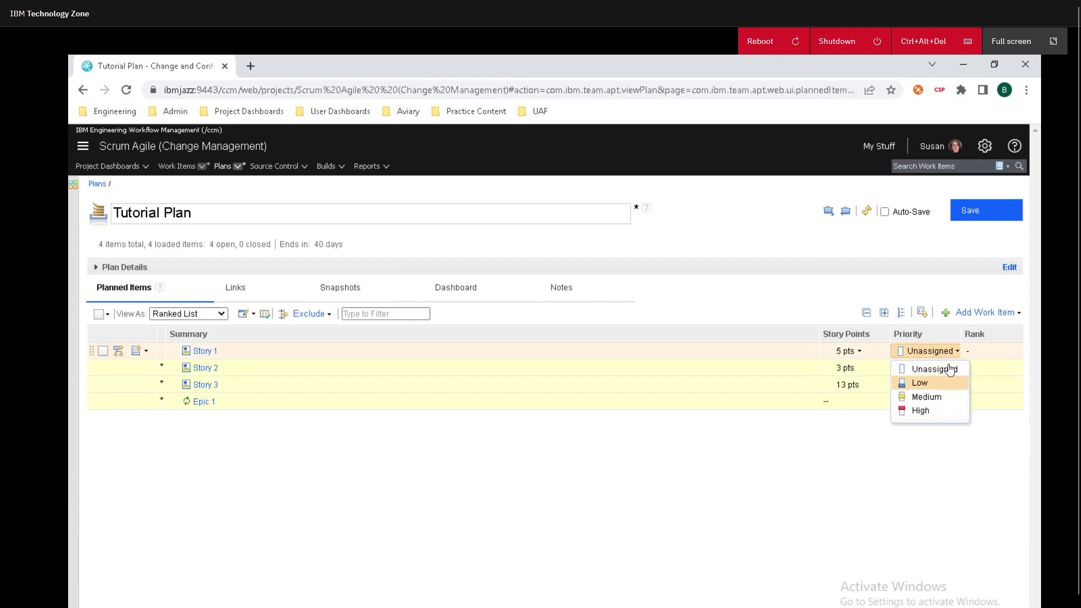
pyautogui.click(945, 368)
pyautogui.click(946, 367)
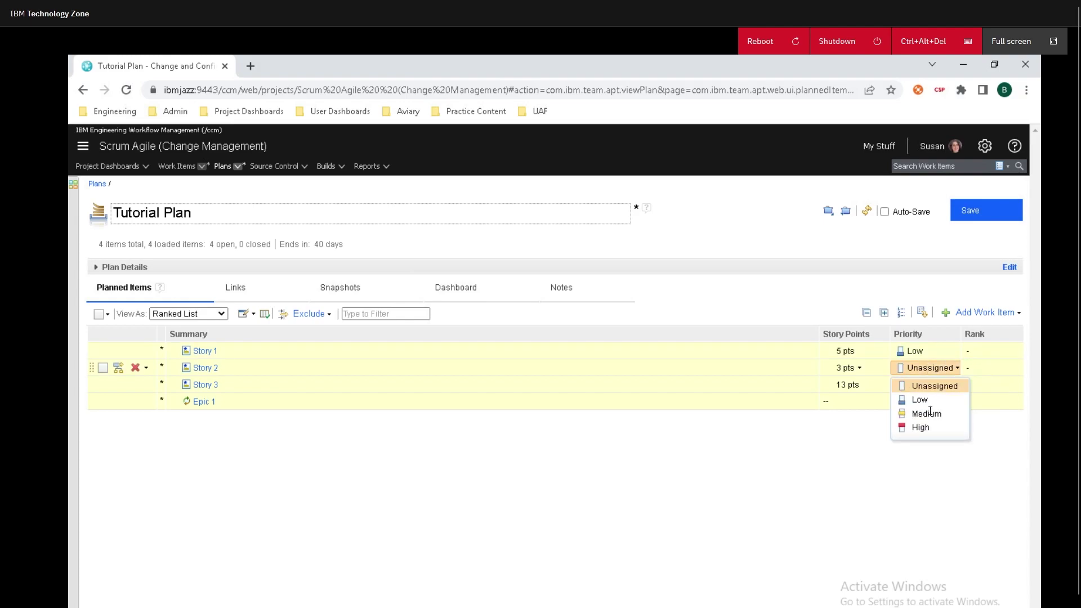
pyautogui.click(925, 414)
pyautogui.click(929, 385)
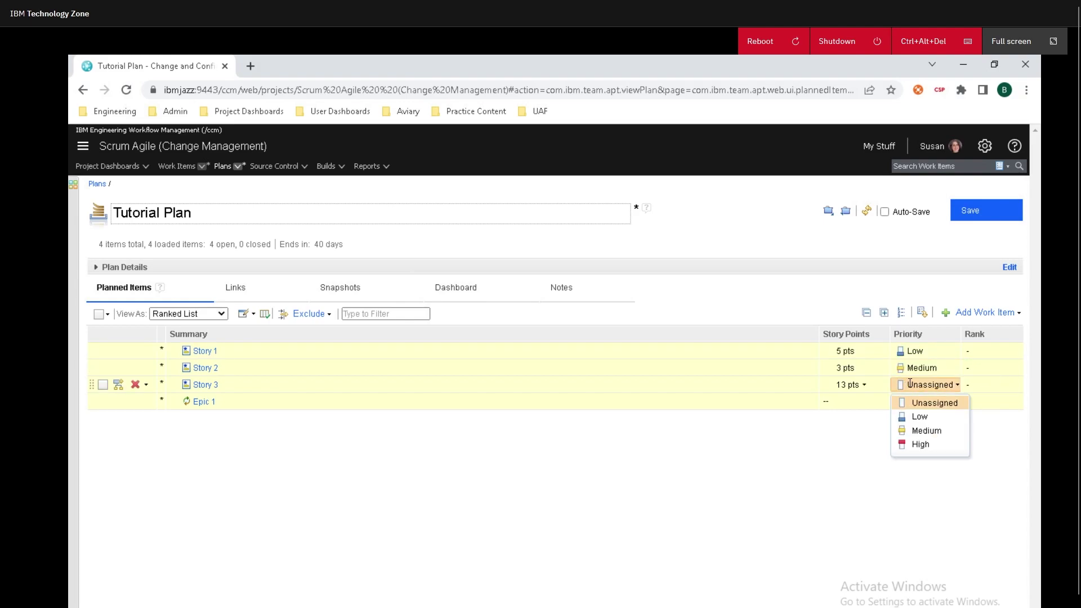
pyautogui.click(919, 444)
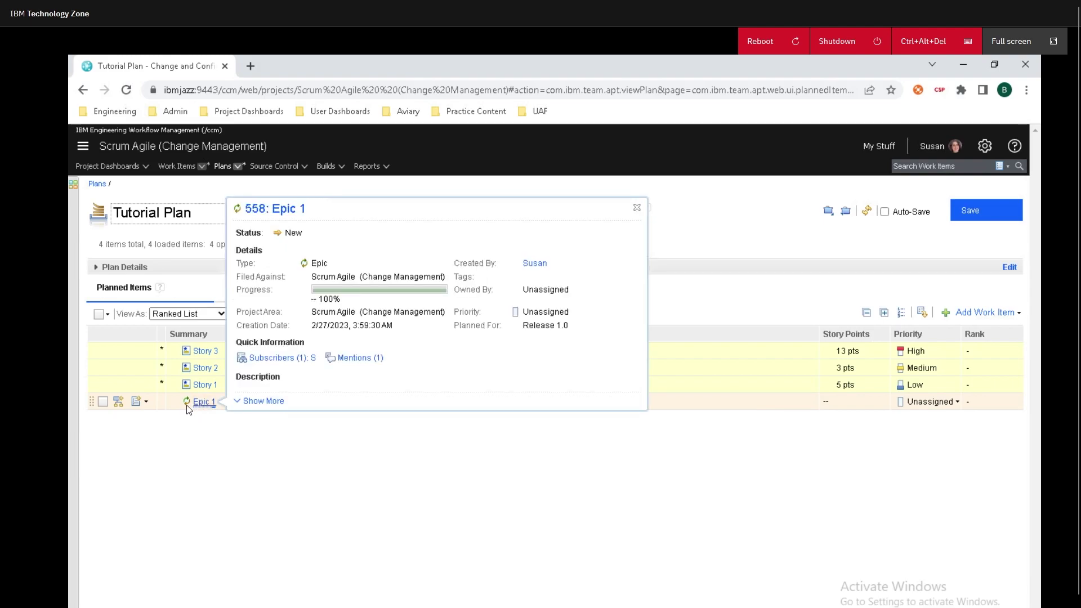
# Step: Link work item 557: Story 1 to Epic 1 as a child, finding it with a * search
pyautogui.click(147, 402)
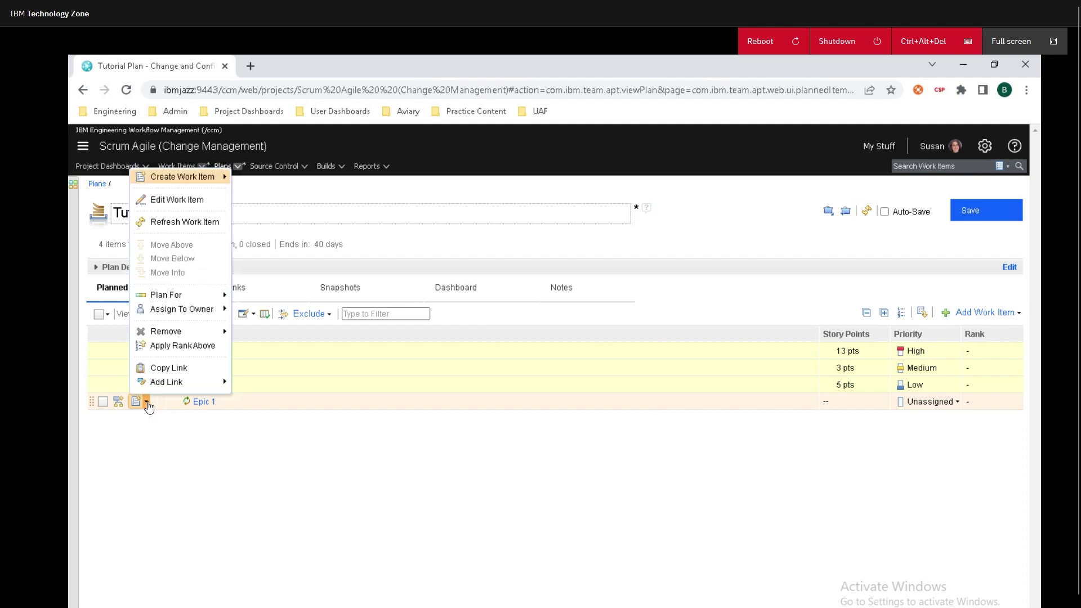
pyautogui.moveTo(178, 389)
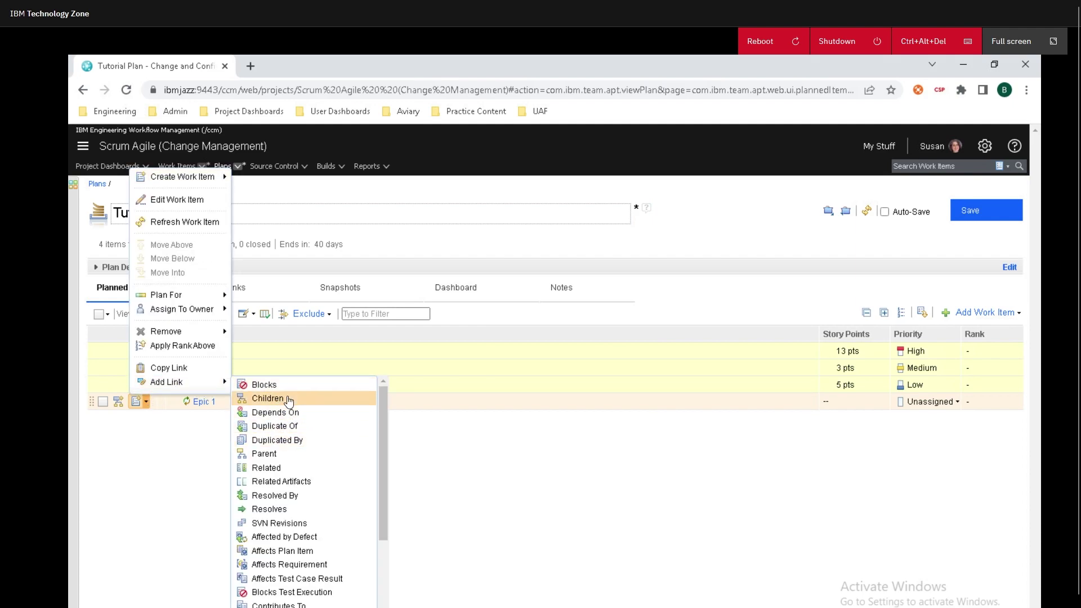
pyautogui.click(289, 399)
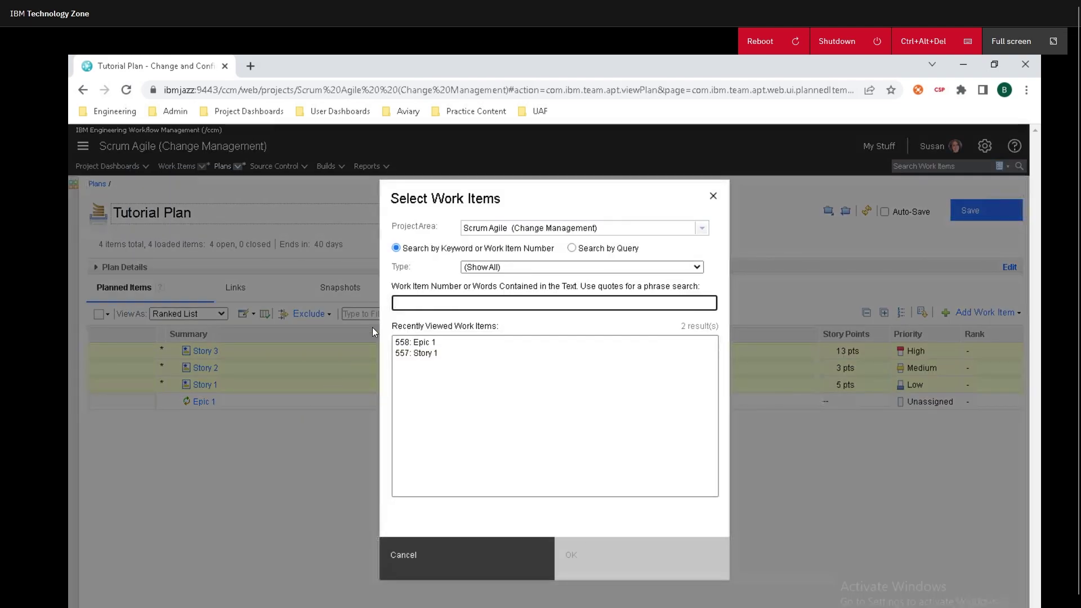
pyautogui.click(431, 353)
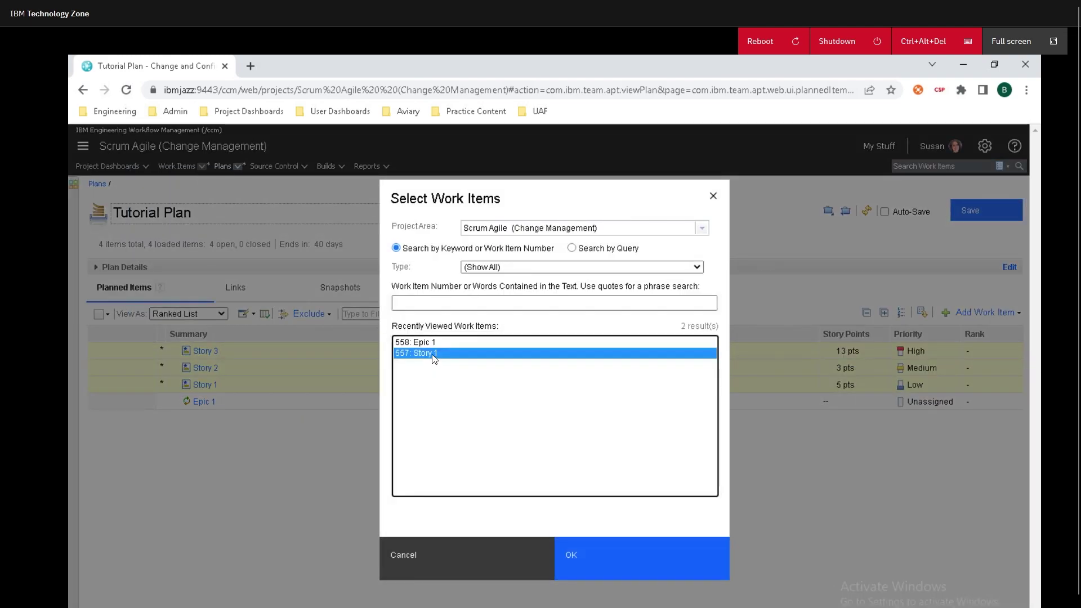
pyautogui.click(448, 308)
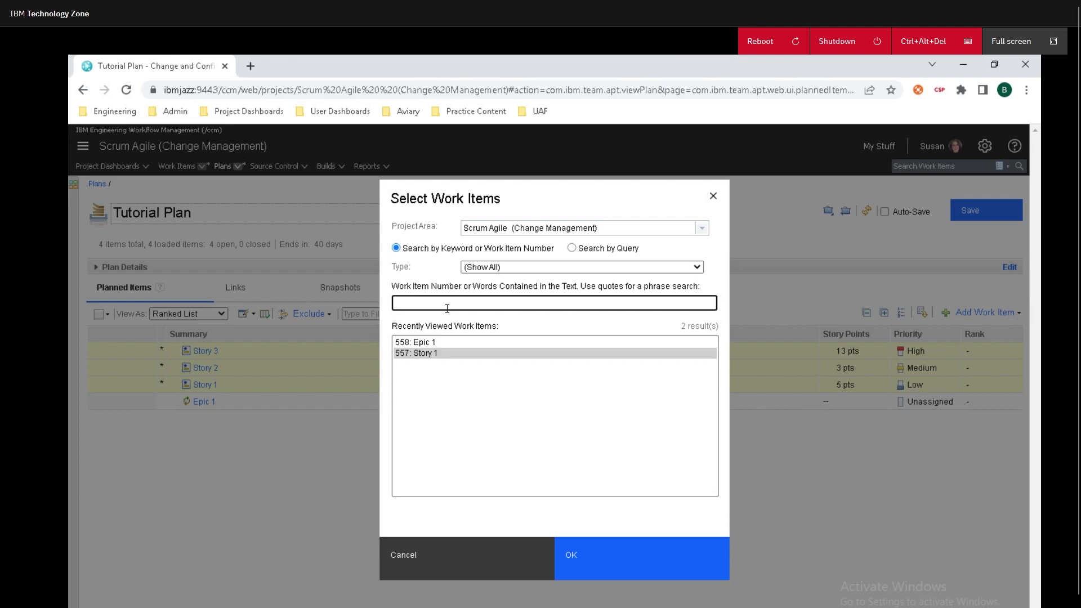
pyautogui.write('*')
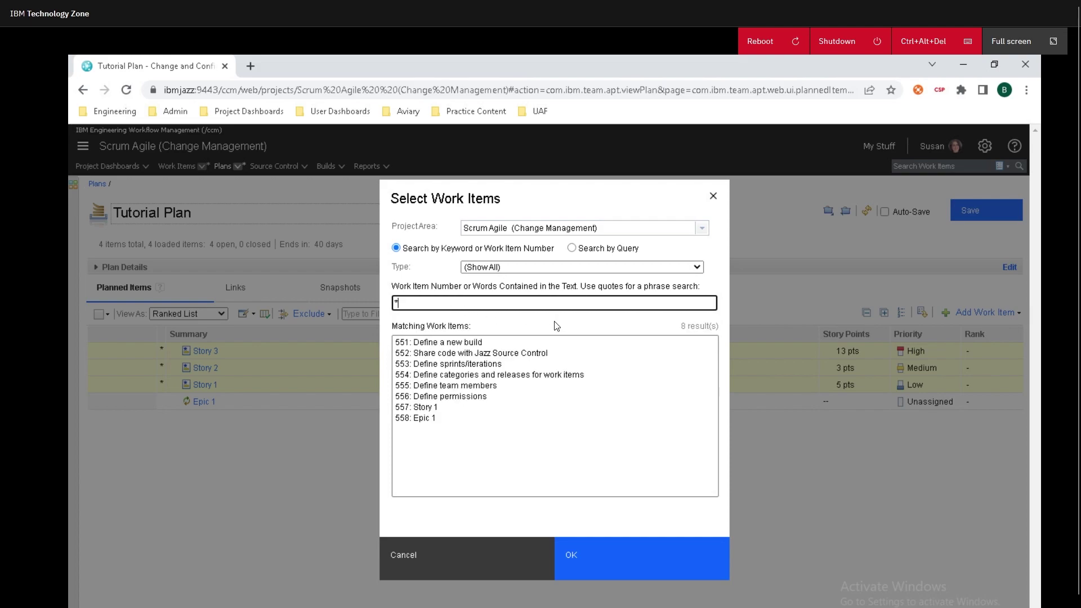
pyautogui.click(454, 407)
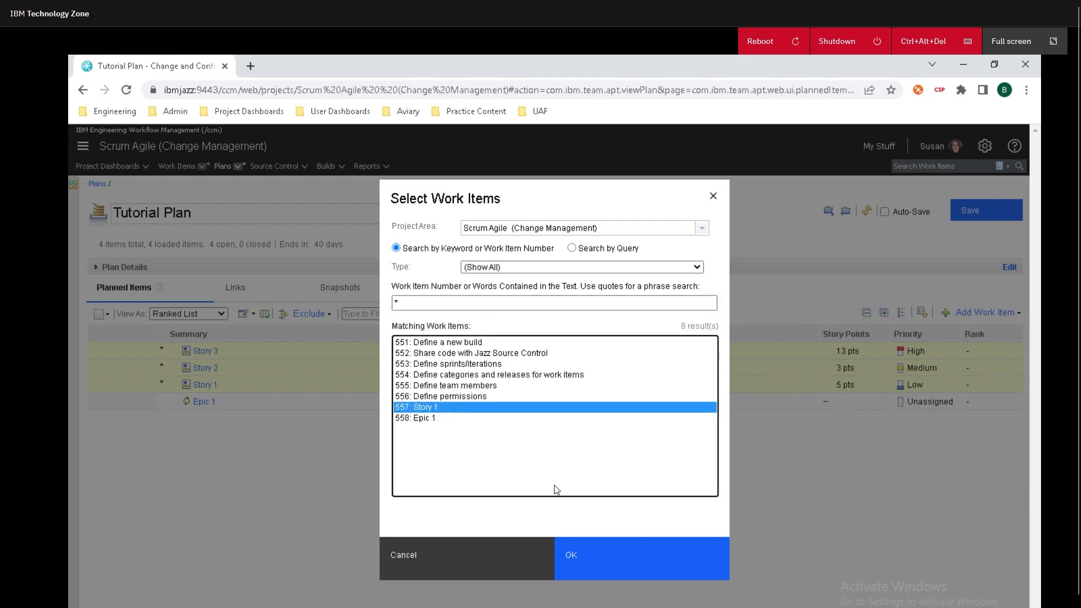
pyautogui.click(598, 558)
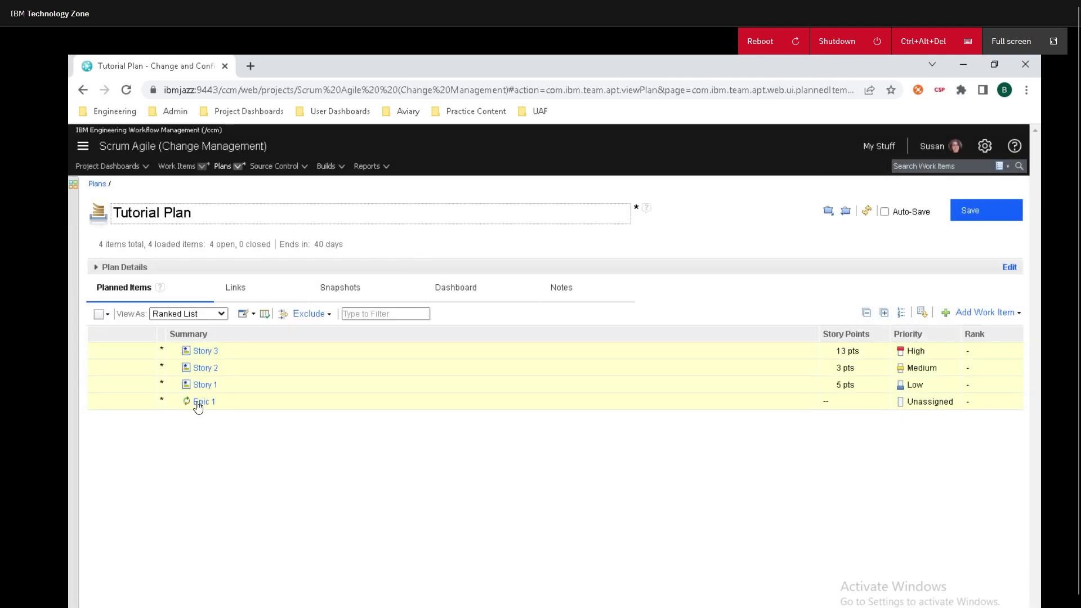
# Step: Check the Links tab on Epic 1's work item page and save it as Epic 558
pyautogui.moveTo(200, 405)
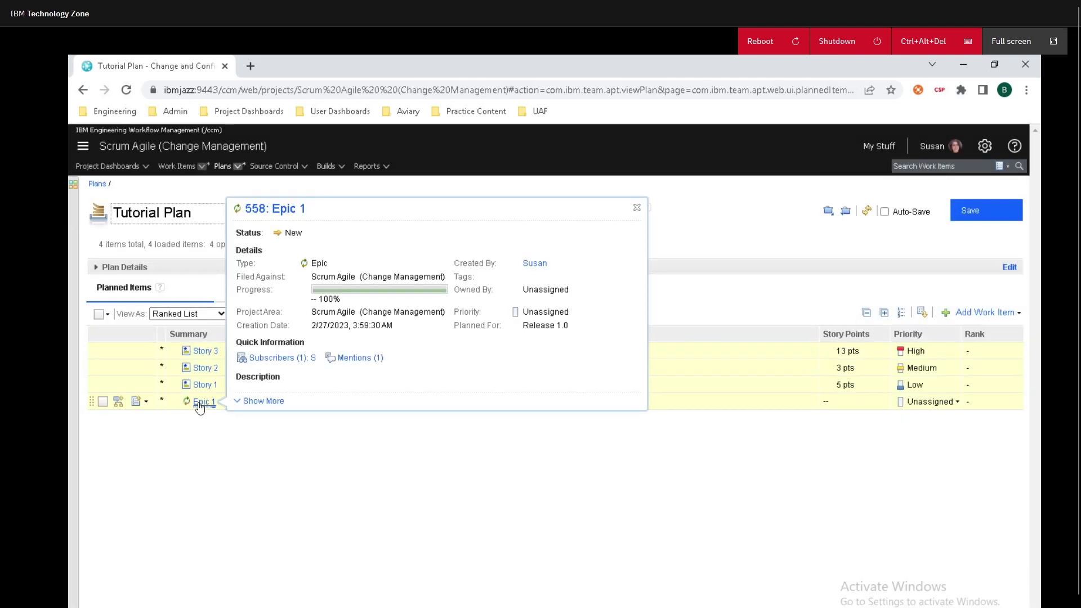
pyautogui.click(201, 402)
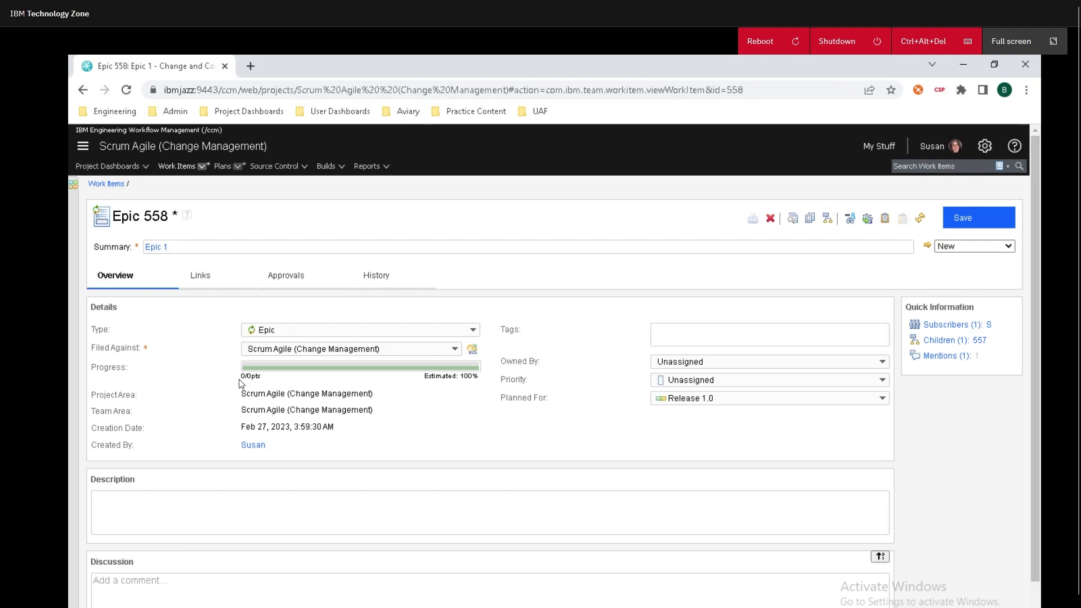
pyautogui.scroll(-1, 538, 424)
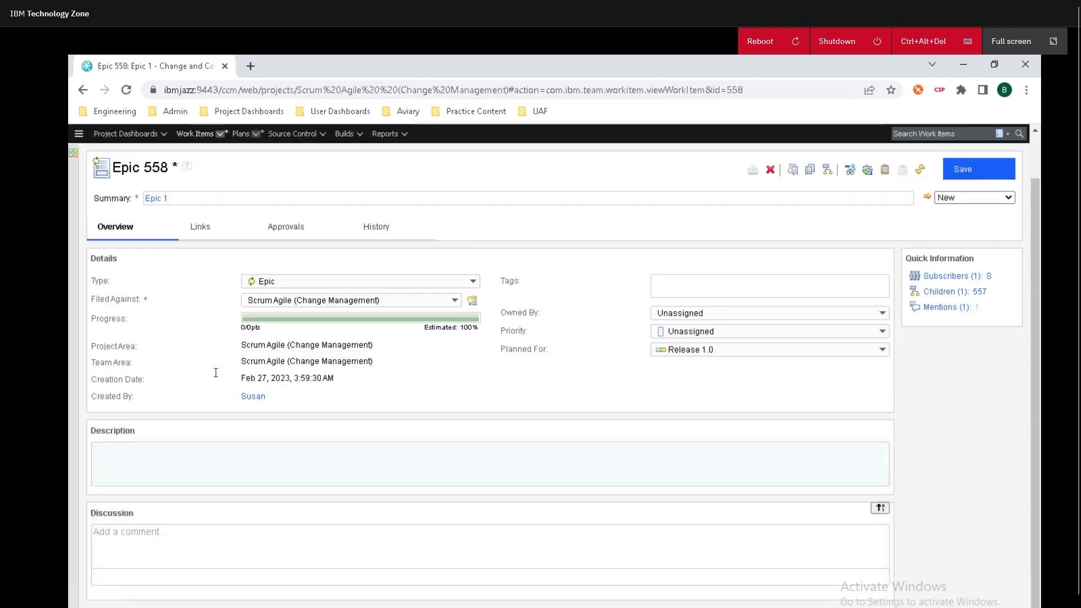
pyautogui.click(210, 231)
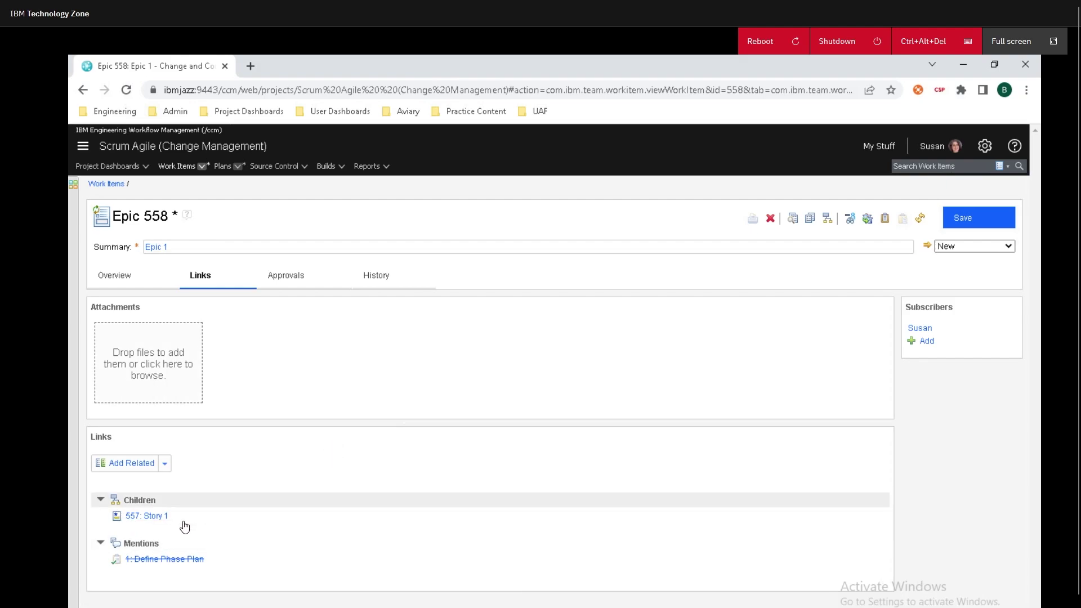
pyautogui.click(960, 221)
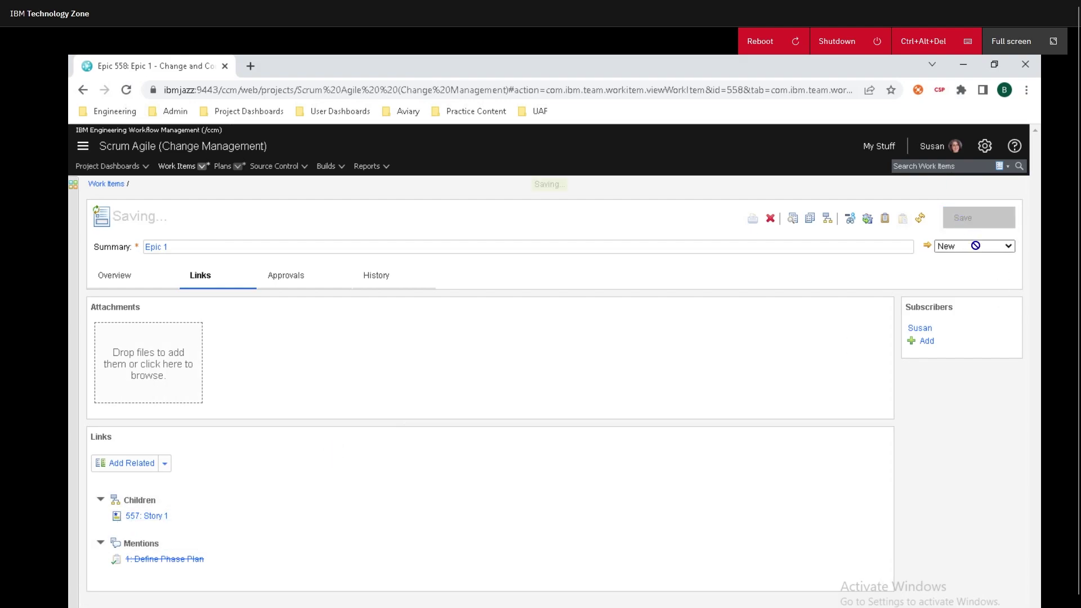
pyautogui.click(236, 166)
# Step: Back in the Tutorial Plan, save pending changes and set Epic 1's priority to Medium
pyautogui.moveTo(279, 166)
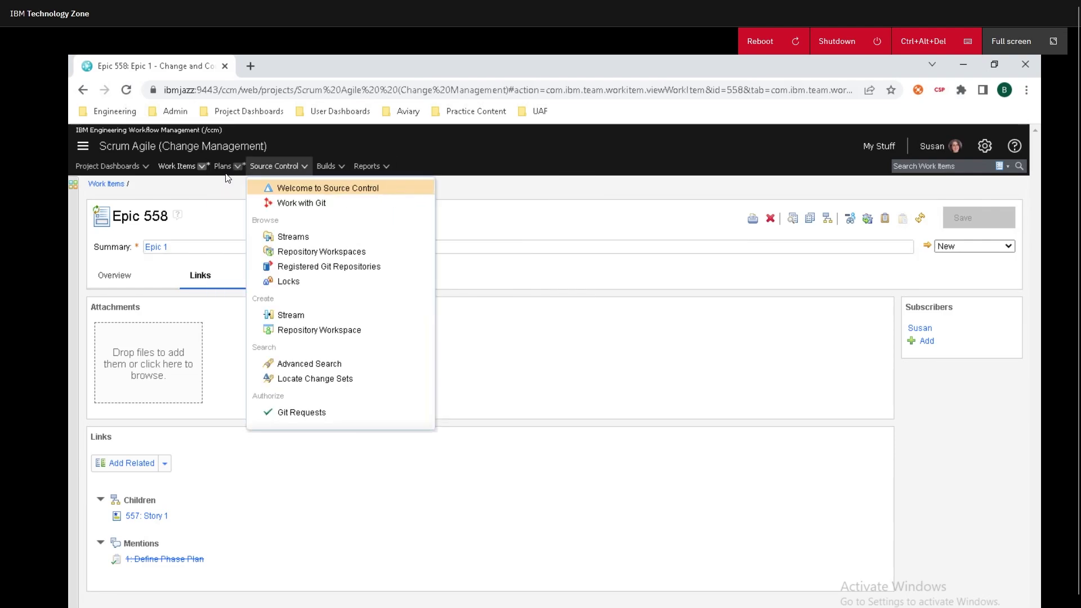
pyautogui.moveTo(228, 168)
pyautogui.click(457, 206)
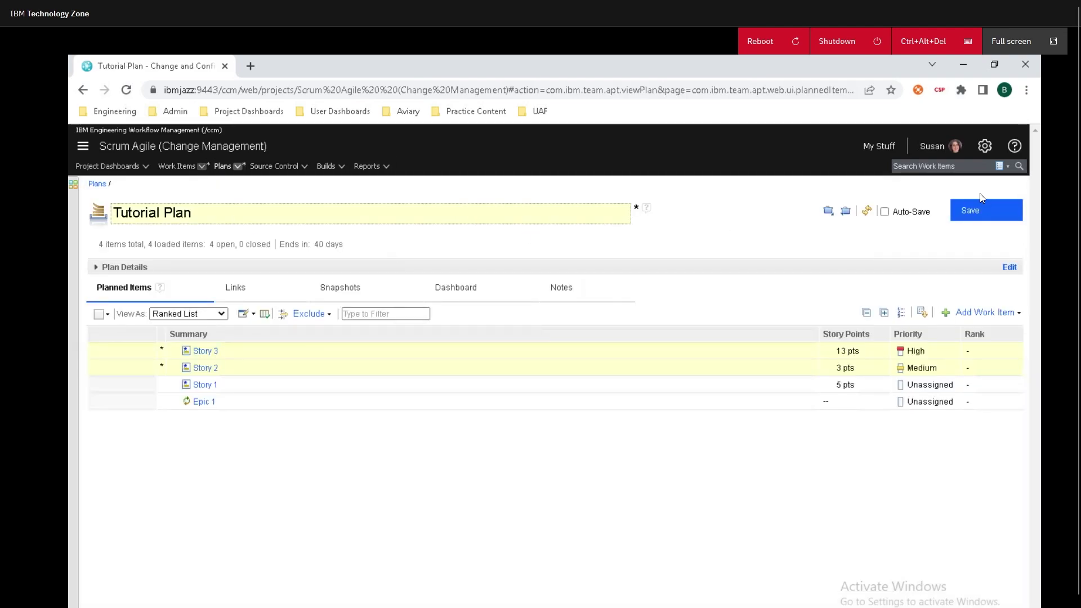
pyautogui.click(987, 215)
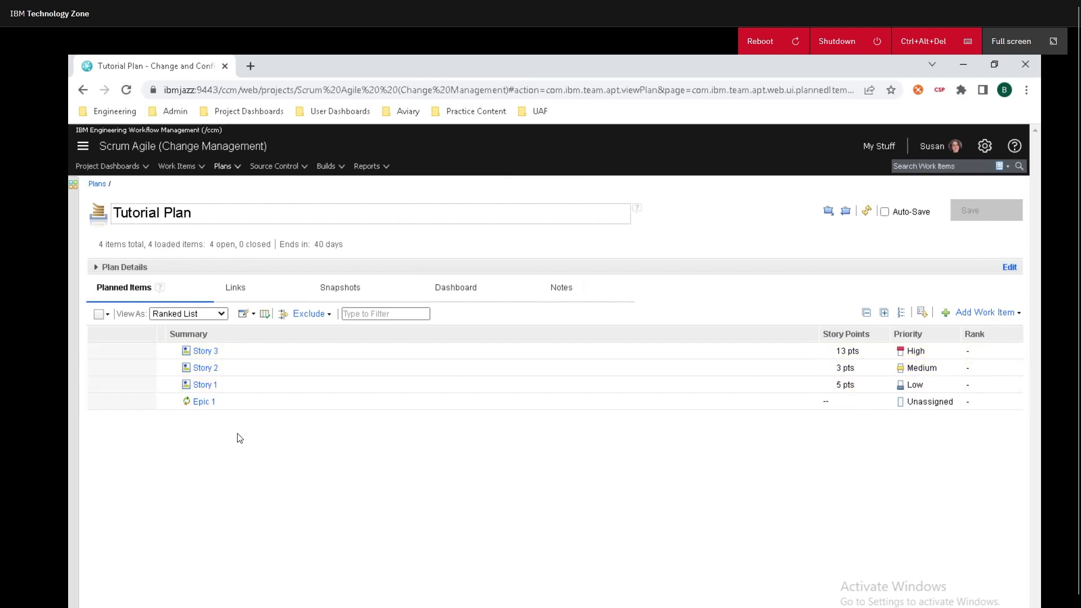
pyautogui.click(924, 404)
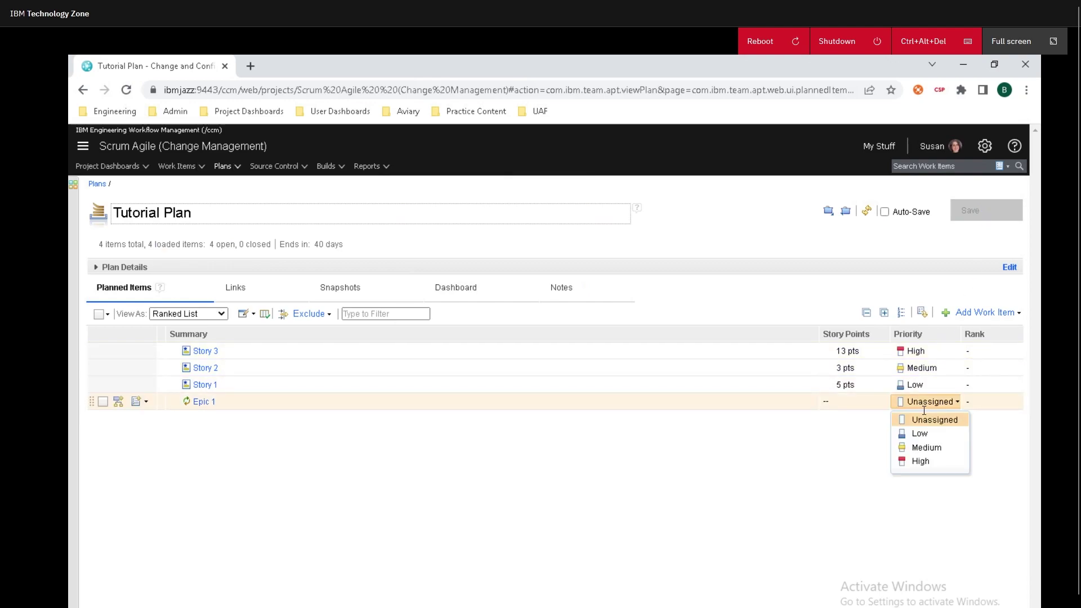
pyautogui.click(921, 449)
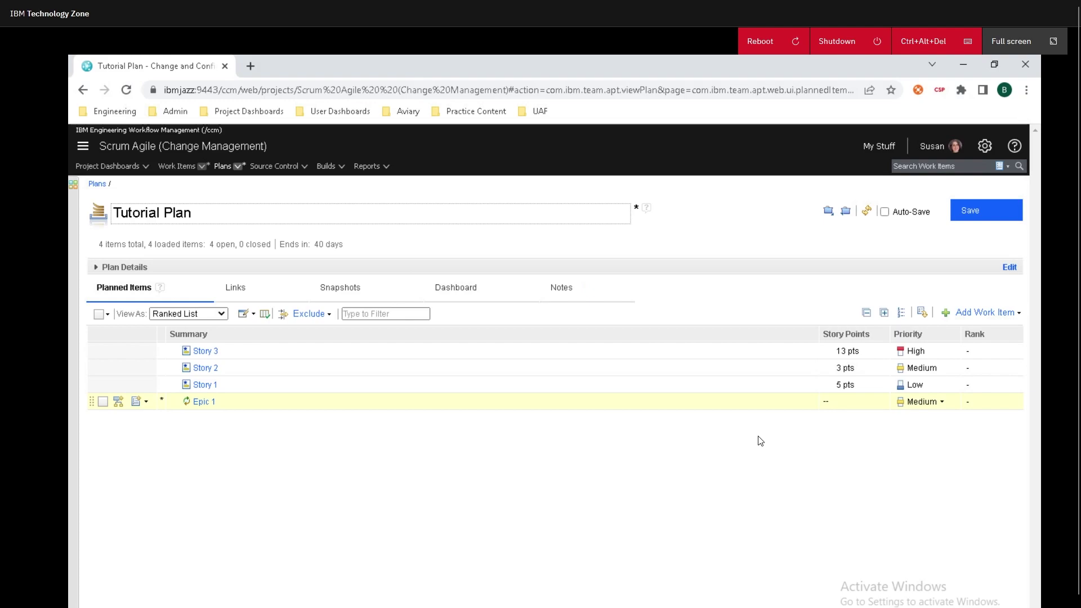
# Step: Link Story 2 and Story 3 to Epic 1 as children, found with a * search
pyautogui.click(148, 404)
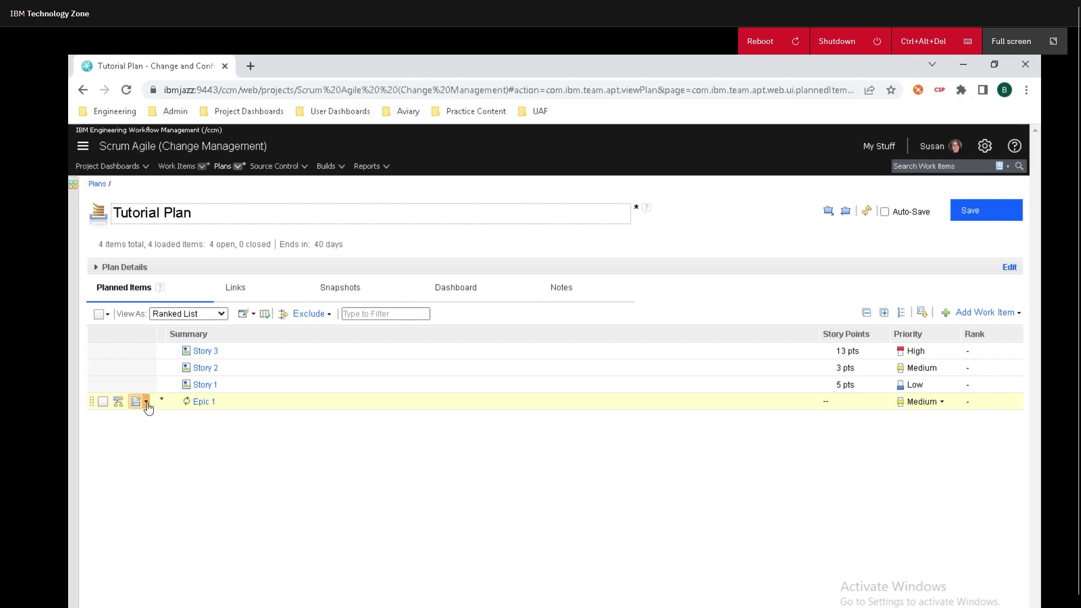
pyautogui.moveTo(176, 387)
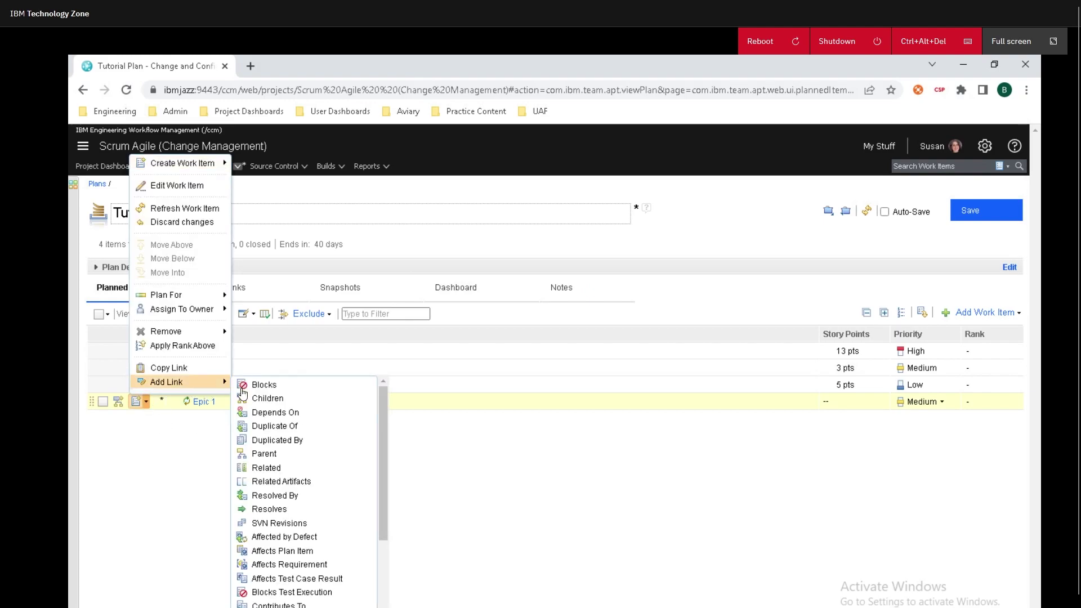
pyautogui.click(285, 411)
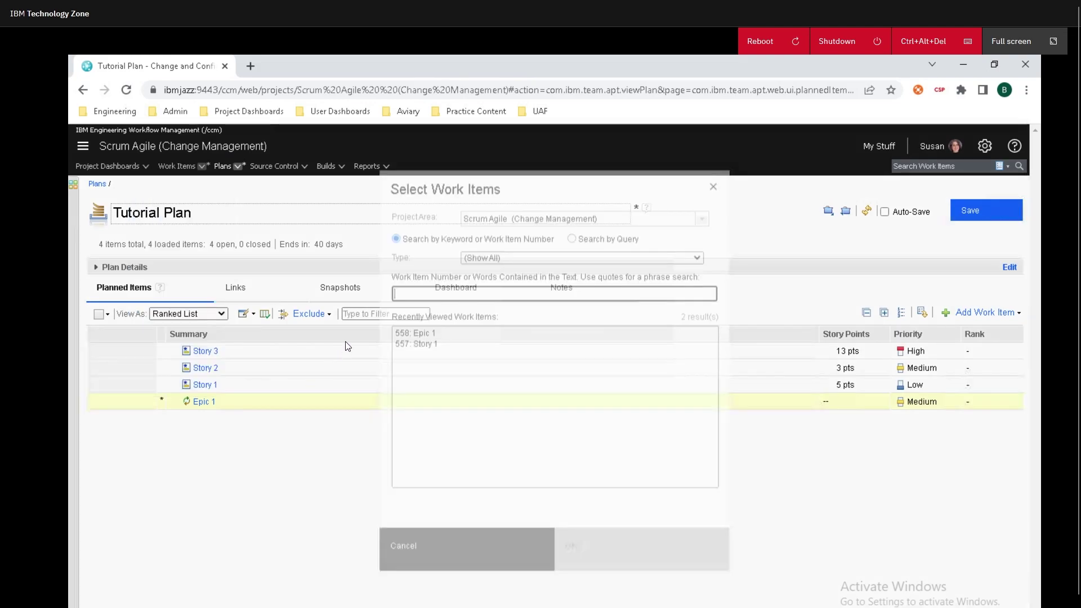
pyautogui.write('*')
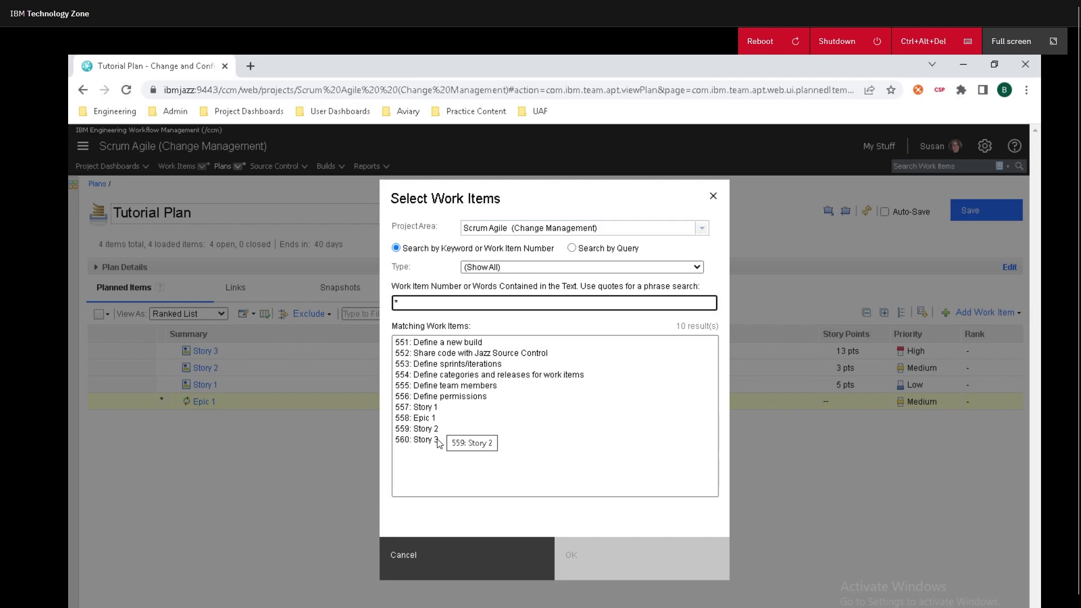
pyautogui.click(438, 430)
pyautogui.keyDown('shift'); pyautogui.click(431, 439); pyautogui.keyUp('shift')
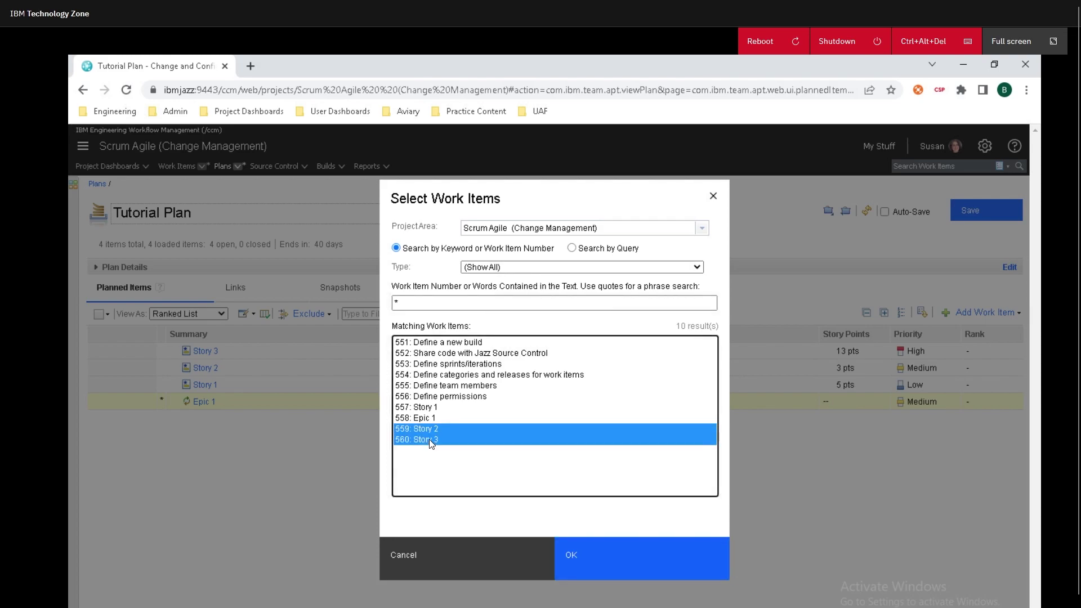
pyautogui.click(573, 549)
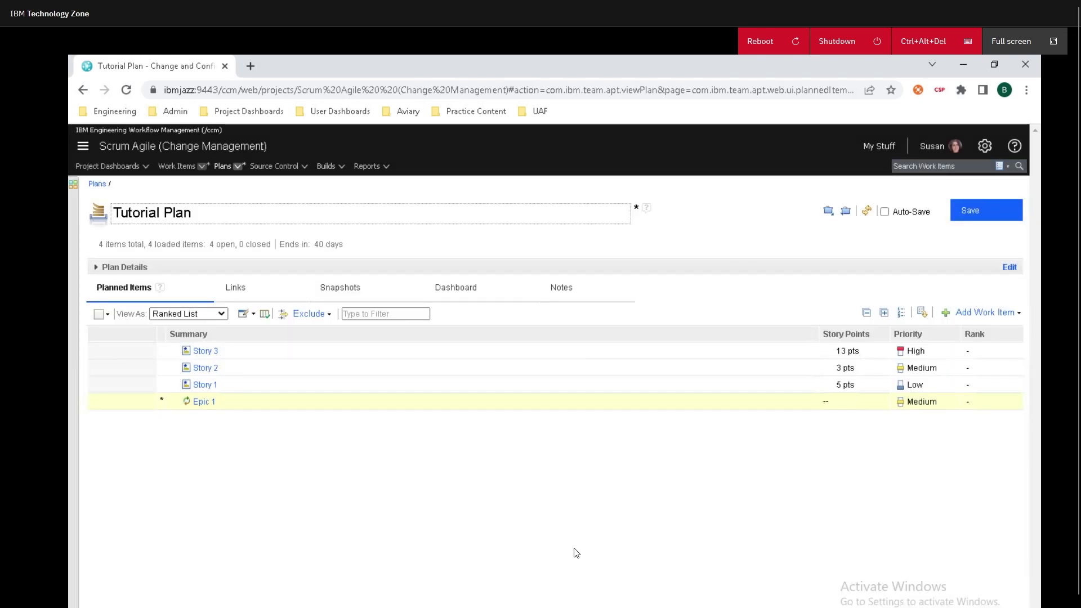
# Step: Save the plan and confirm Epic 1's Links tab lists Stories 1, 2 and 3 as children
pyautogui.click(987, 221)
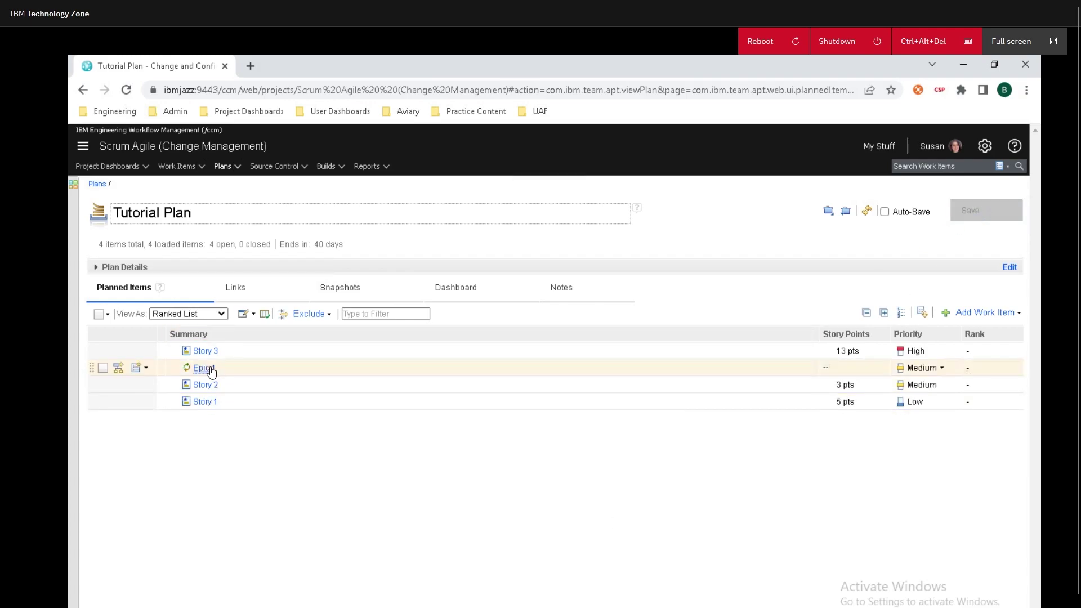
pyautogui.click(206, 370)
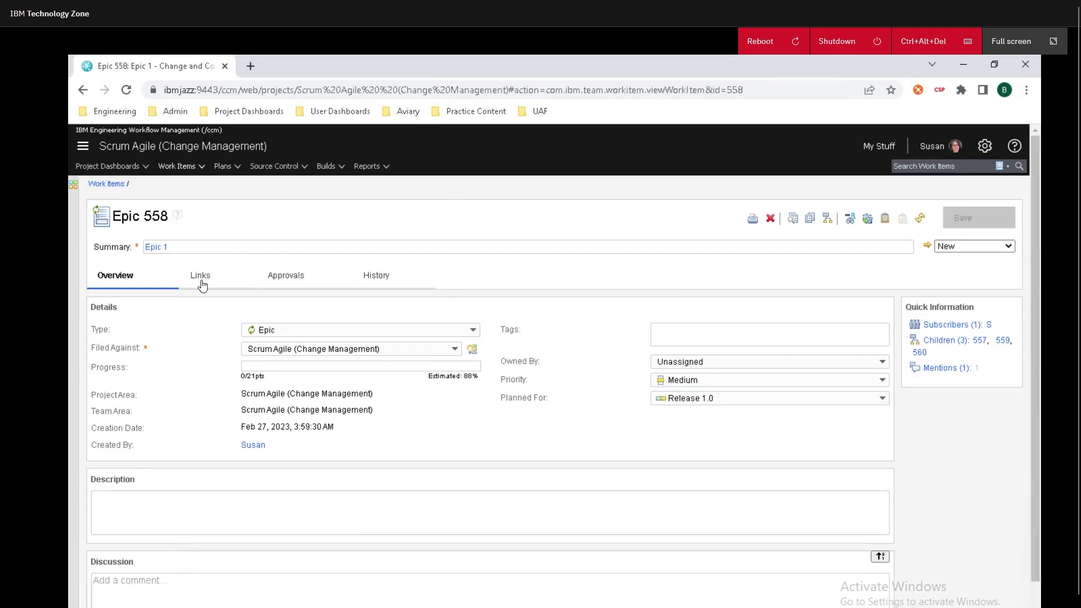
pyautogui.click(202, 285)
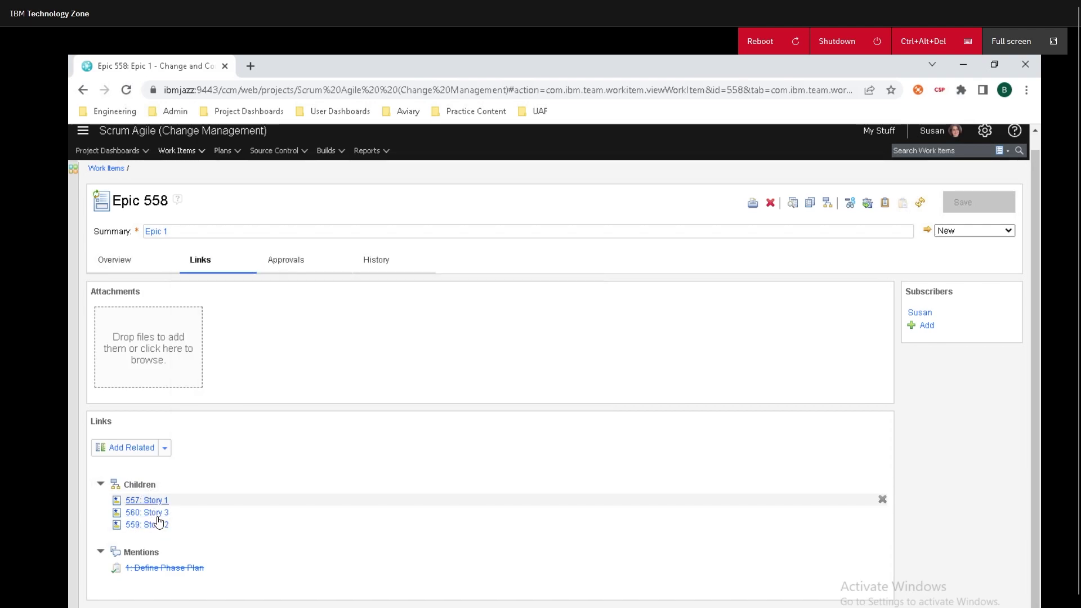
pyautogui.click(220, 152)
# Step: In the Tutorial Plan, switch View As from Ranked List to Work Breakdown
pyautogui.click(422, 190)
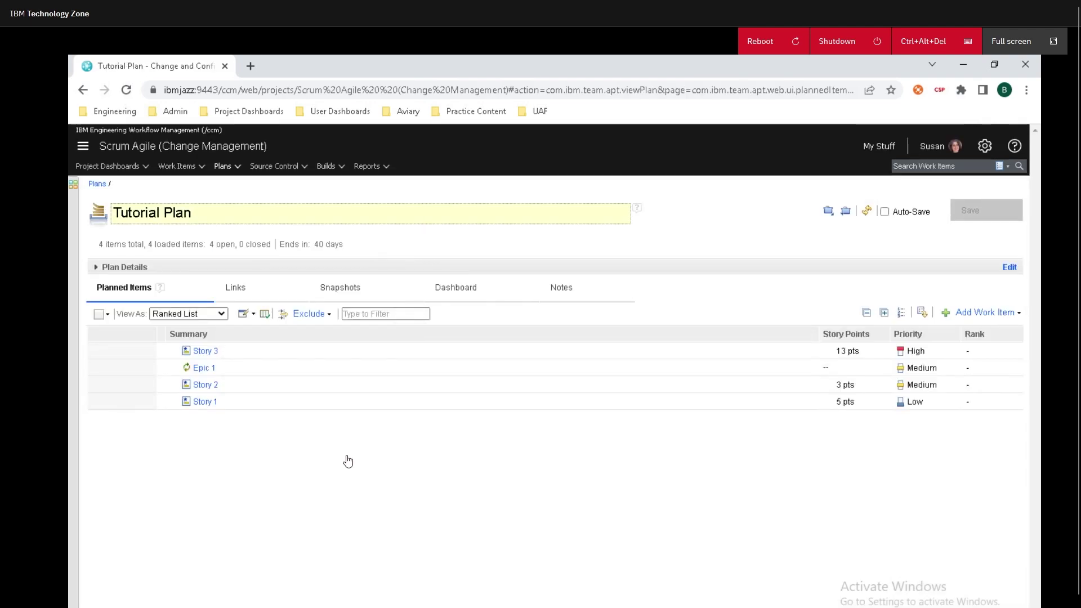
pyautogui.click(1003, 314)
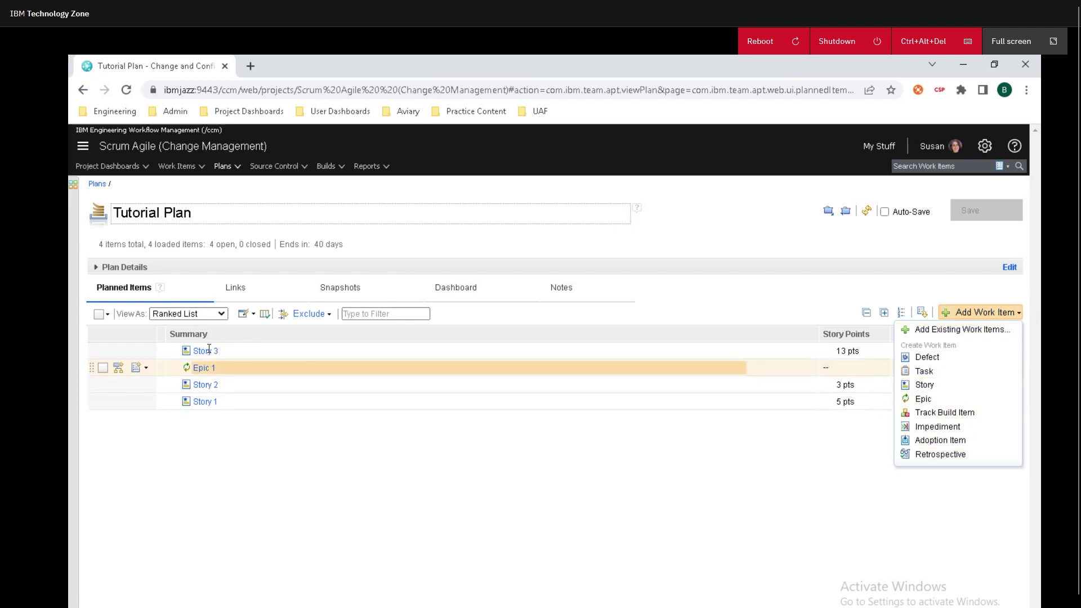
pyautogui.click(147, 353)
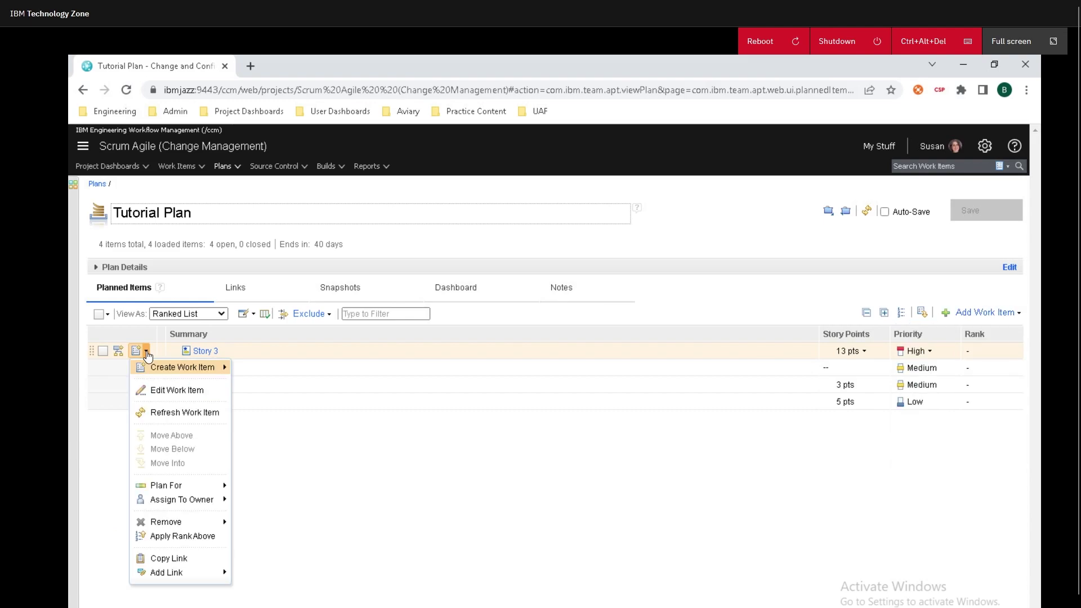
pyautogui.moveTo(163, 369)
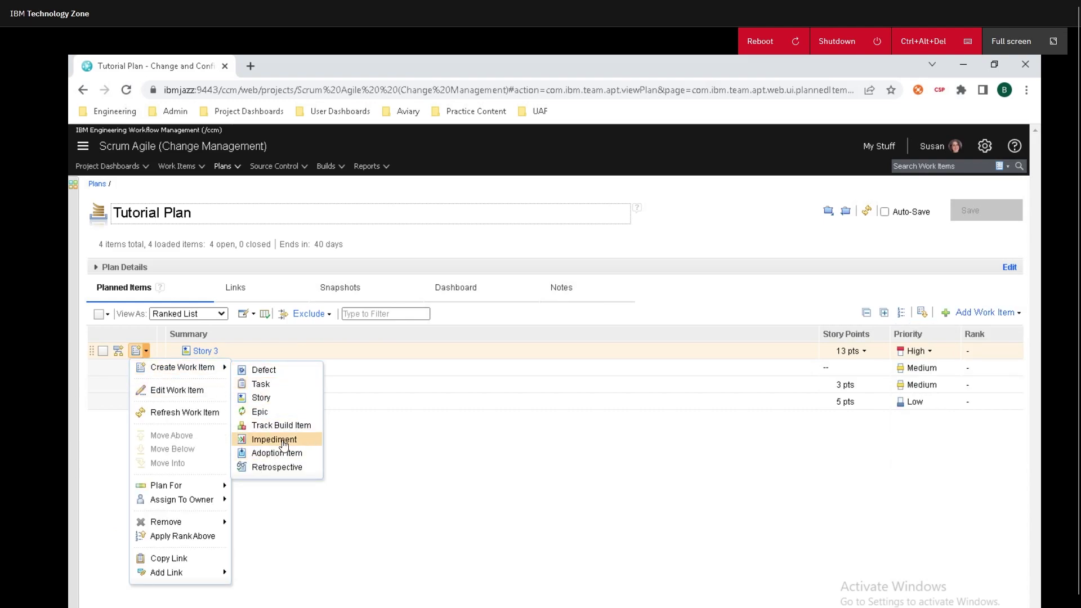
pyautogui.click(284, 445)
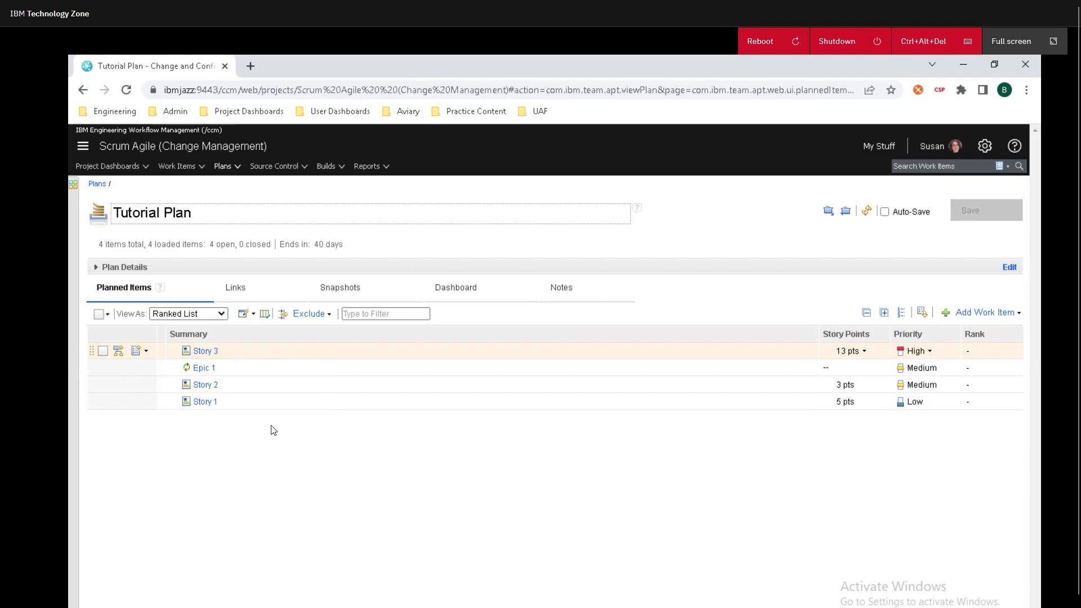
pyautogui.click(194, 319)
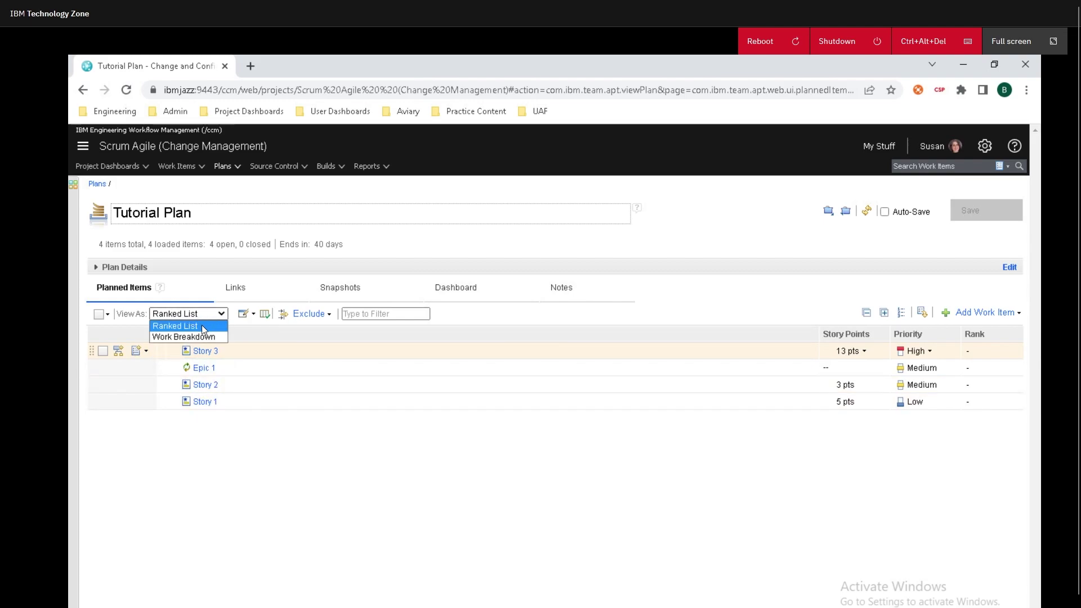
pyautogui.click(202, 337)
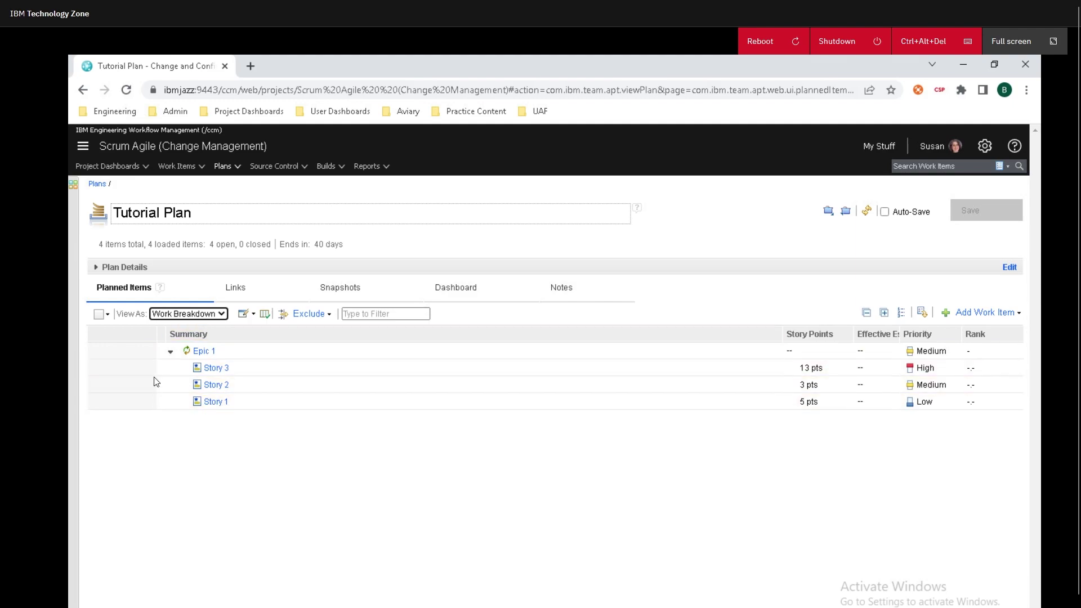